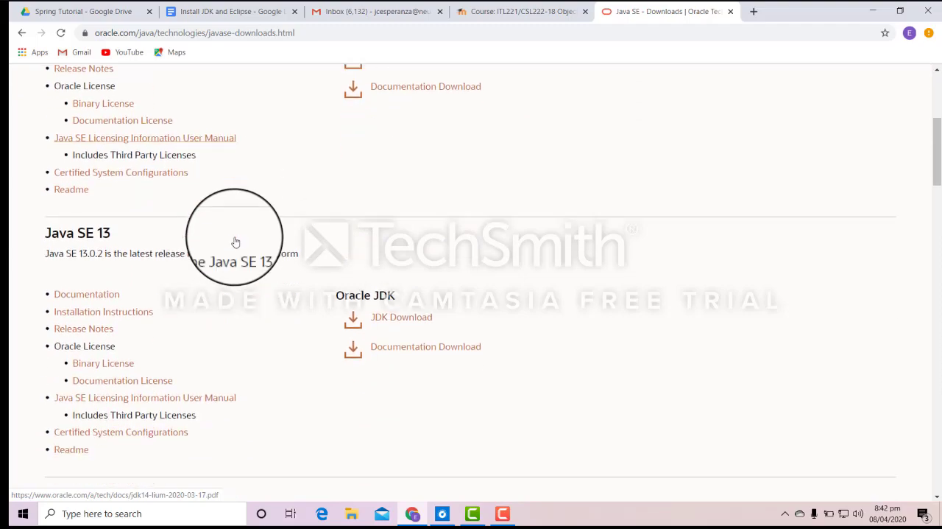
Open the Oracle JDK download page for Java SE 13 from the Java SE Downloads list.
{"action": "scroll", "coordinate": [236, 241], "scroll_direction": "up", "scroll_amount": 10}
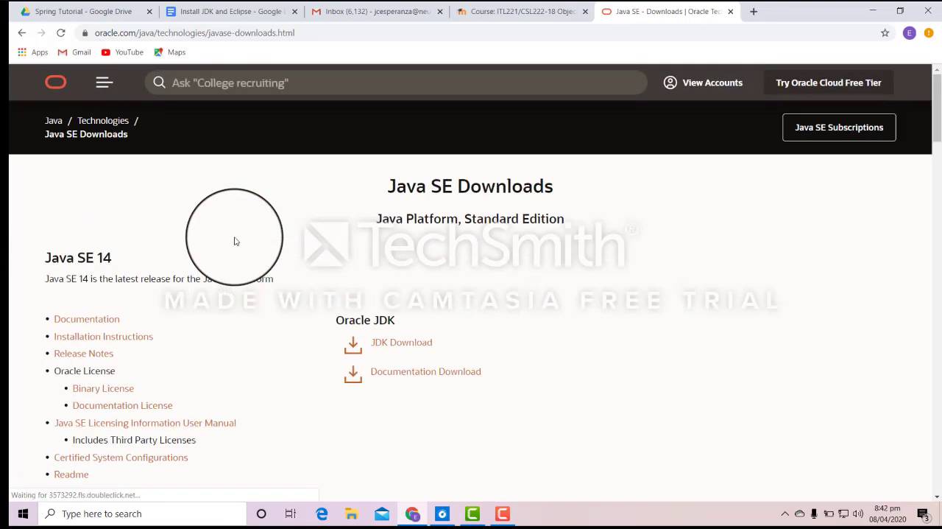
{"action": "scroll", "coordinate": [354, 254], "scroll_direction": "down", "scroll_amount": 2}
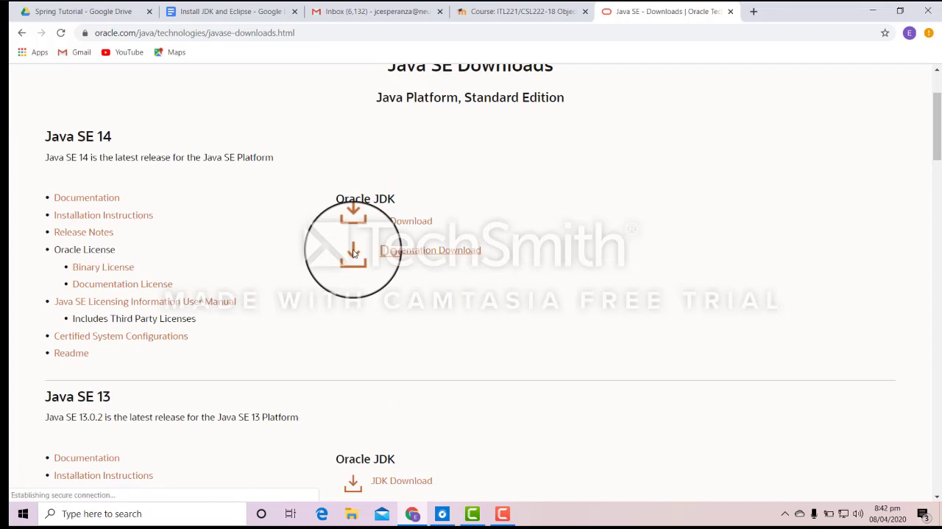
{"action": "scroll", "coordinate": [314, 218], "scroll_direction": "down", "scroll_amount": 2}
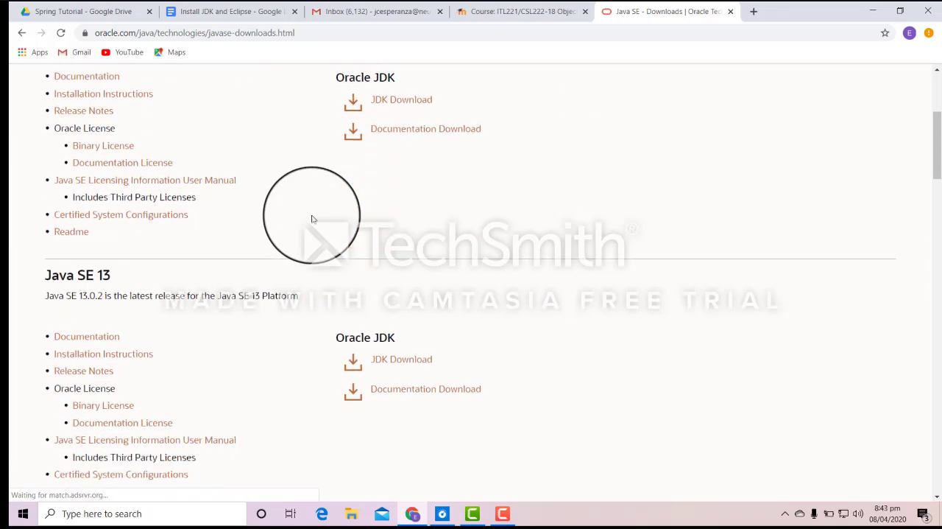
{"action": "scroll", "coordinate": [311, 219], "scroll_direction": "up", "scroll_amount": 1}
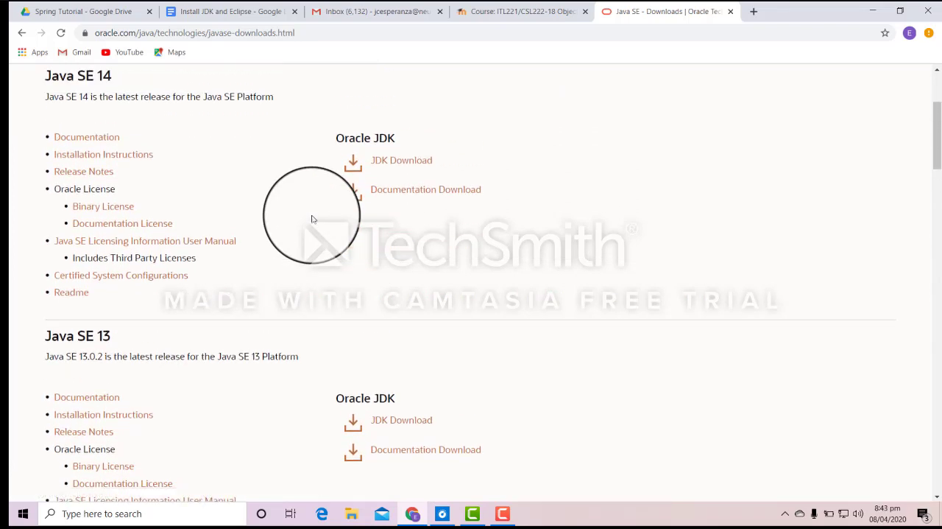
{"action": "scroll", "coordinate": [313, 217], "scroll_direction": "down", "scroll_amount": 1}
{"action": "scroll", "coordinate": [322, 211], "scroll_direction": "up", "scroll_amount": 1}
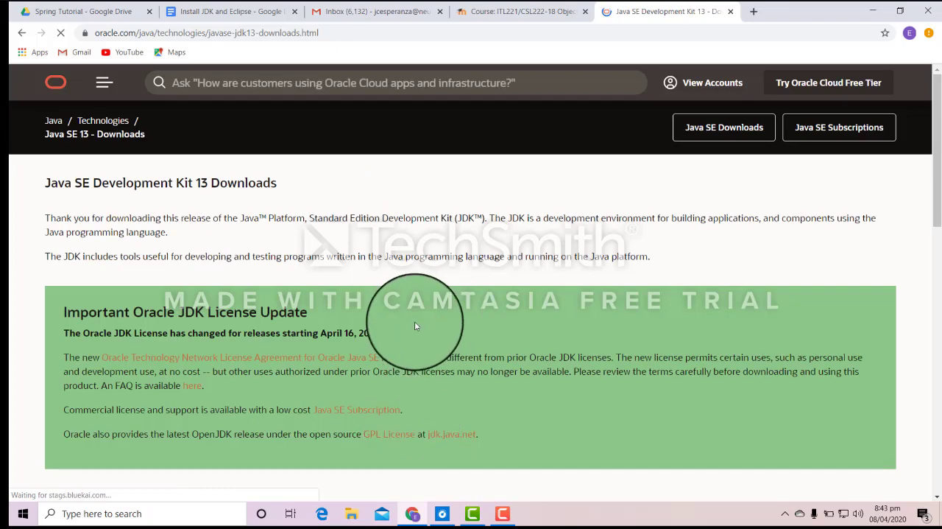
Start downloading the Windows x64 installer jdk-13.0.2_windows-x64_bin.exe, accepting the Oracle Technology Network License Agreement.
{"action": "scroll", "coordinate": [416, 326], "scroll_direction": "down", "scroll_amount": 3}
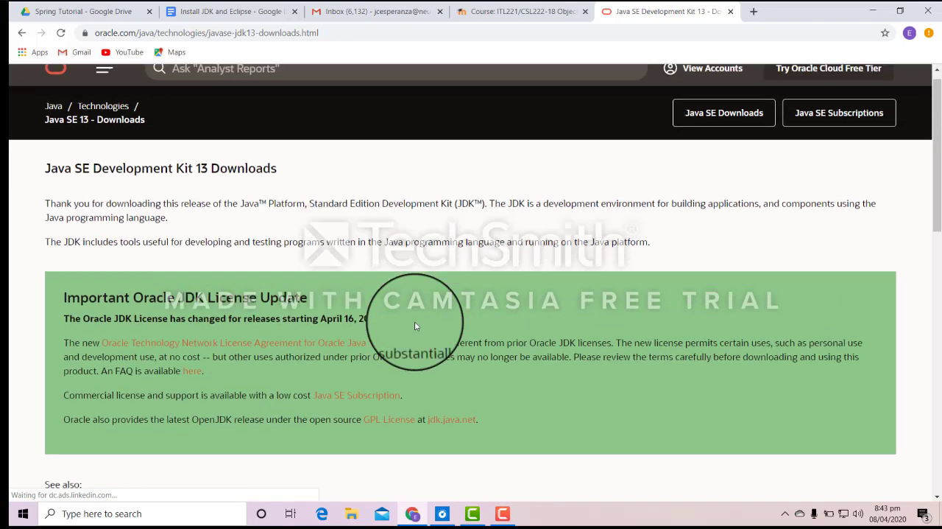
{"action": "scroll", "coordinate": [415, 327], "scroll_direction": "down", "scroll_amount": 5}
{"action": "scroll", "coordinate": [415, 326], "scroll_direction": "down", "scroll_amount": 2}
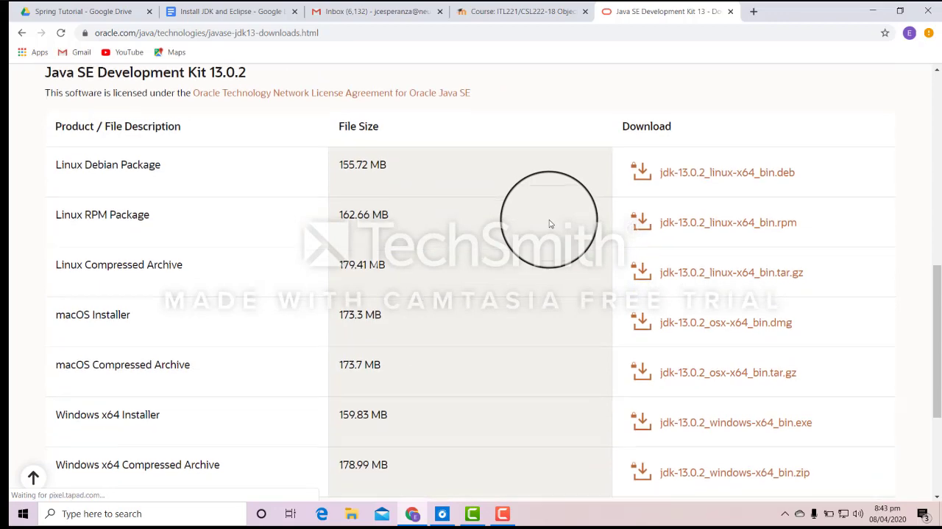
{"action": "scroll", "coordinate": [550, 223], "scroll_direction": "down", "scroll_amount": 1}
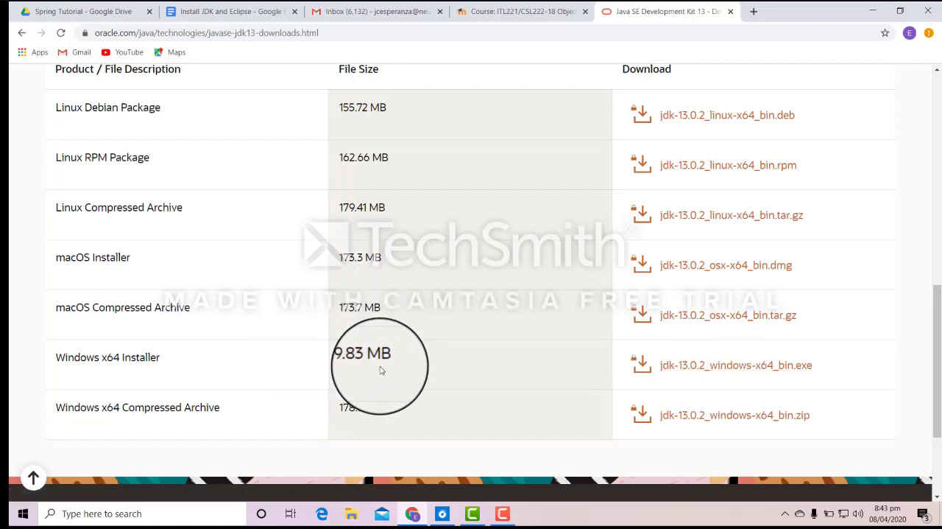
{"action": "left_click", "coordinate": [712, 365]}
{"action": "left_click", "coordinate": [258, 268]}
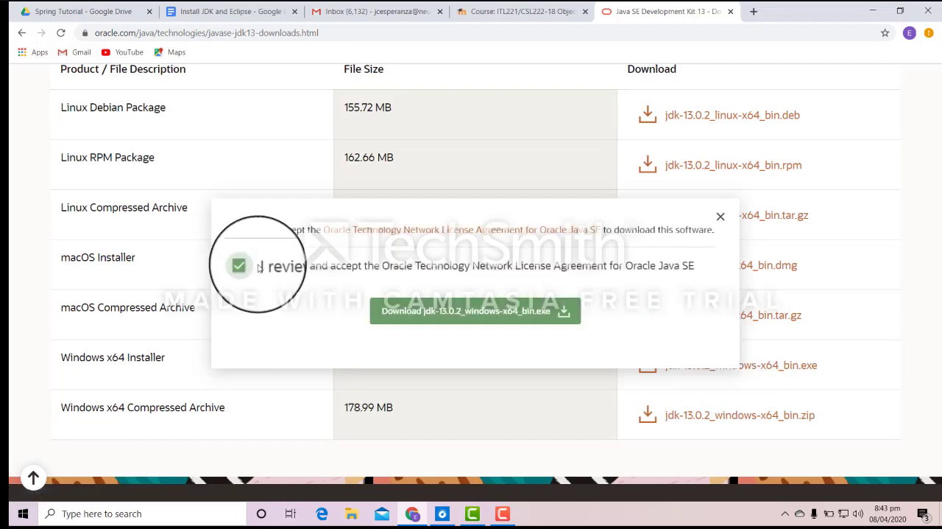
{"action": "left_click", "coordinate": [465, 316]}
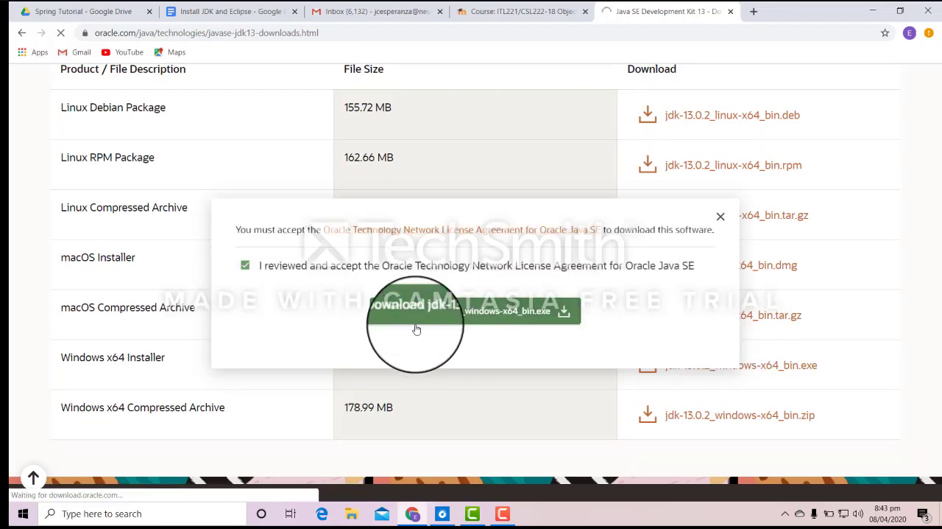
Cancel the running download of the JDK 13.0.2 Windows installer.
{"action": "left_click", "coordinate": [134, 490]}
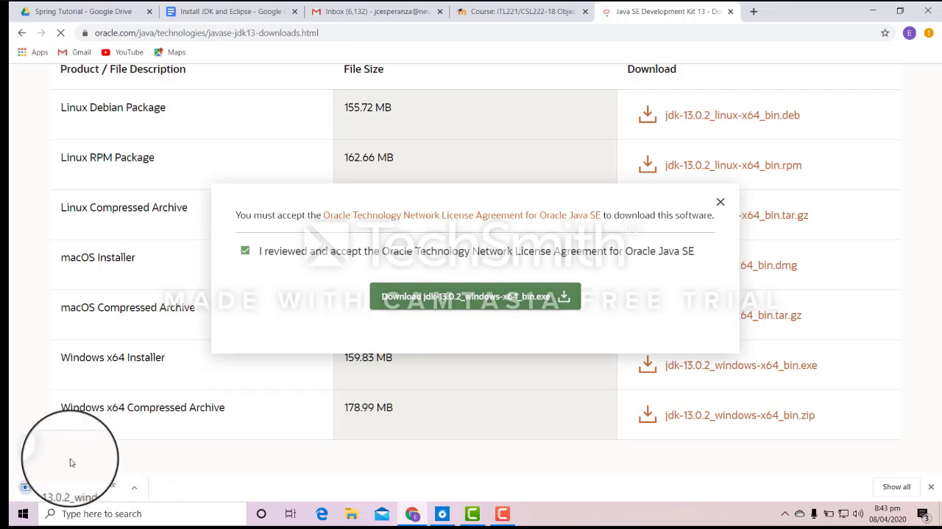
{"action": "left_click", "coordinate": [137, 491]}
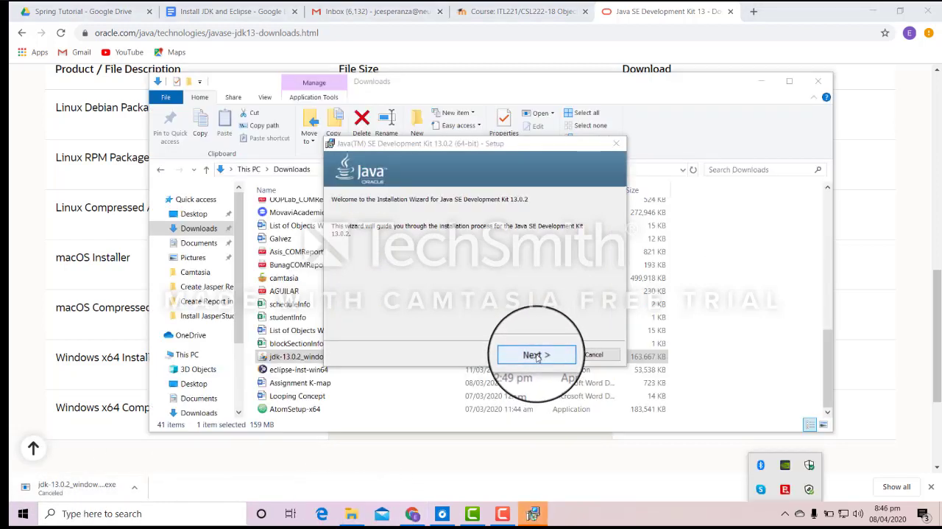
Proceed through the JDK 13.0.2 setup wizard and install to the default destination folder.
{"action": "left_click", "coordinate": [536, 357]}
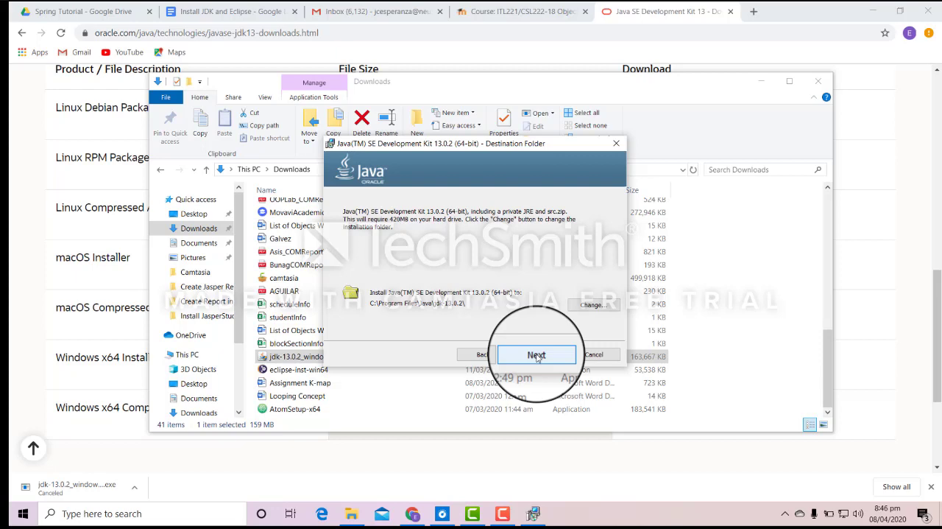
{"action": "left_click", "coordinate": [537, 356]}
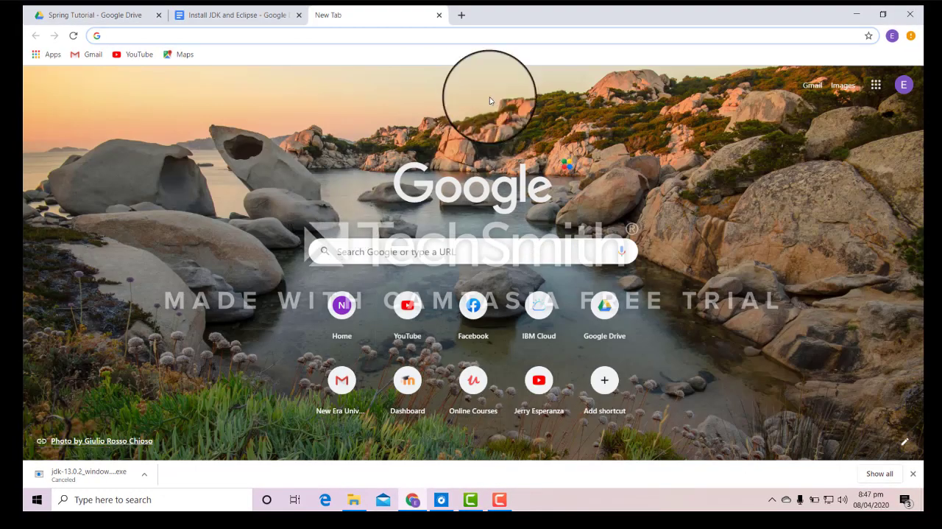
{"action": "type", "text": "eclipse"}
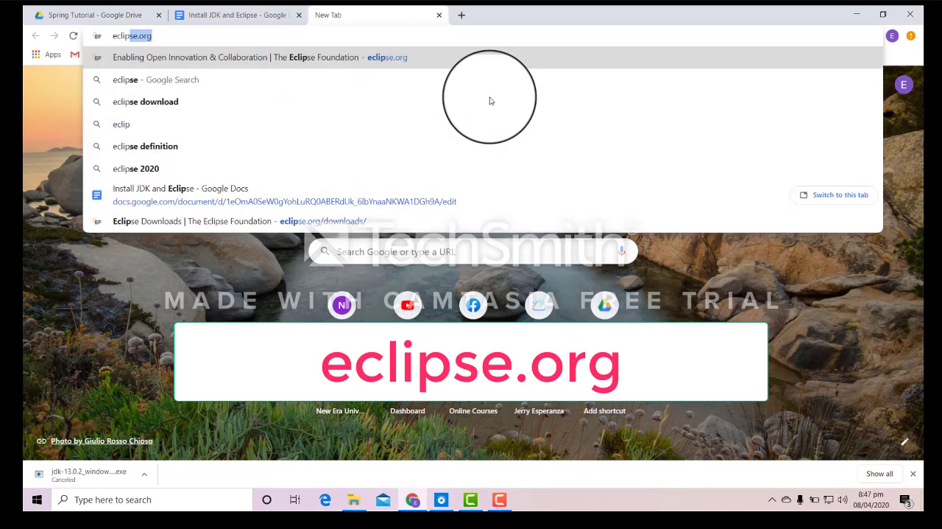
{"action": "type", "text": ".org"}
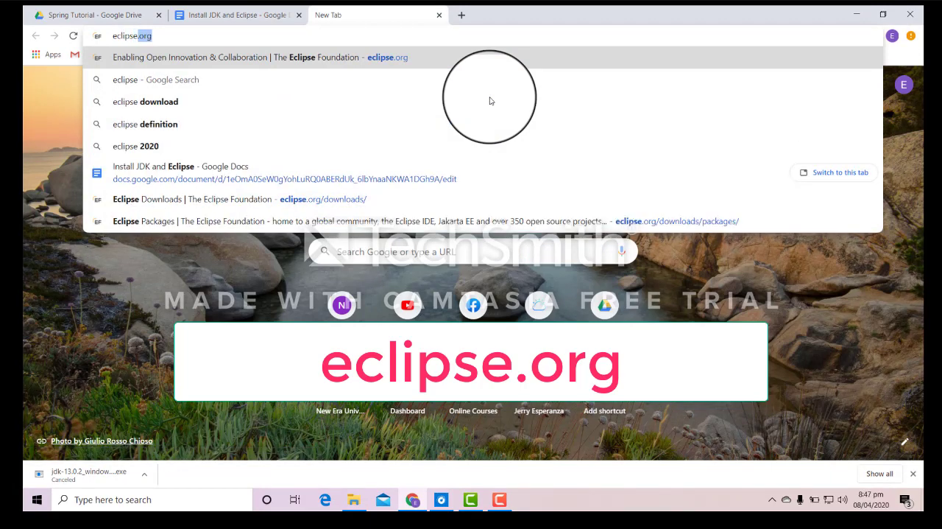
{"action": "key", "text": "BackSpace"}
{"action": "key", "text": "BackSpace"}
{"action": "key", "text": "BackSpace"}
{"action": "key", "text": "BackSpace"}
{"action": "key", "text": "BackSpace"}
{"action": "key", "text": "BackSpace"}
{"action": "key", "text": "BackSpace"}
{"action": "key", "text": "BackSpace"}
{"action": "key", "text": "BackSpace"}
{"action": "key", "text": "BackSpace"}
{"action": "key", "text": "BackSpace"}
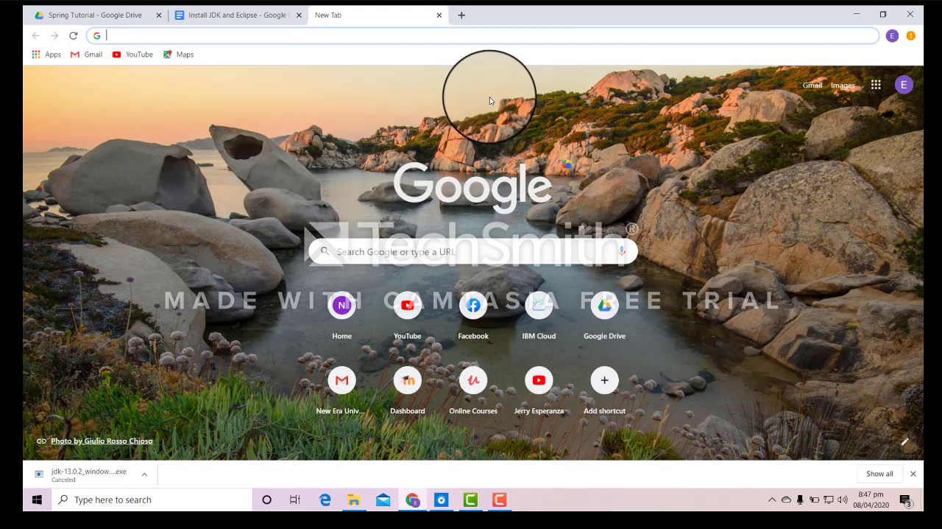
Search Google for "download eclipse".
{"action": "type", "text": "download ecli"}
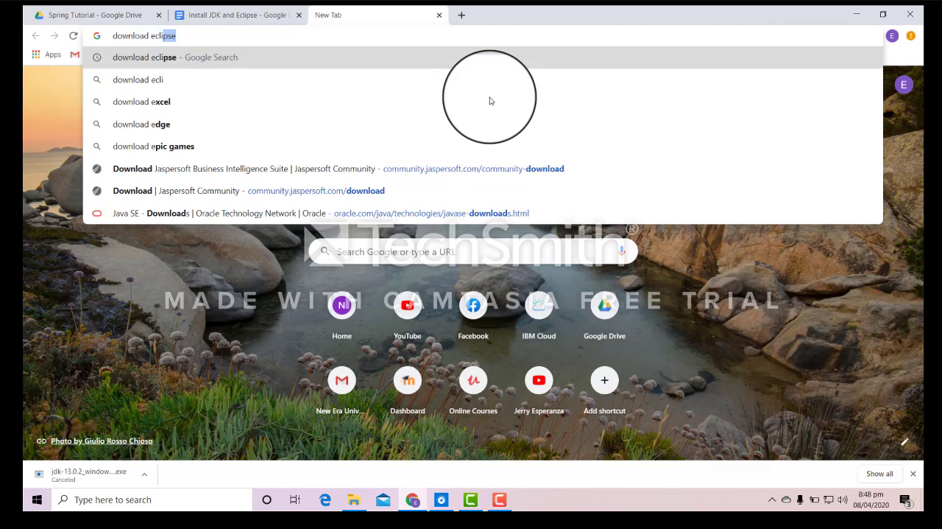
{"action": "type", "text": "pse"}
{"action": "key", "text": "Return"}
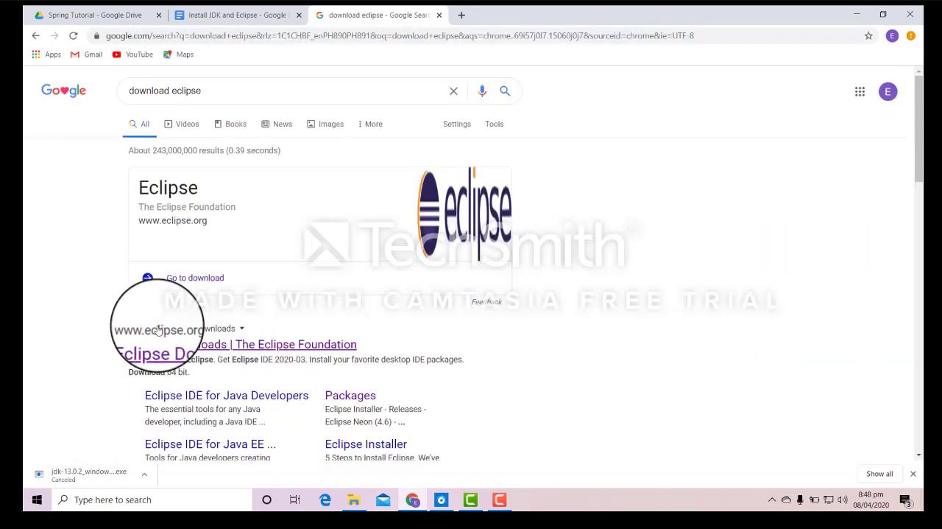
Open the Eclipse Foundation's downloads page from the search results and go to its download packages.
{"action": "left_click", "coordinate": [242, 346]}
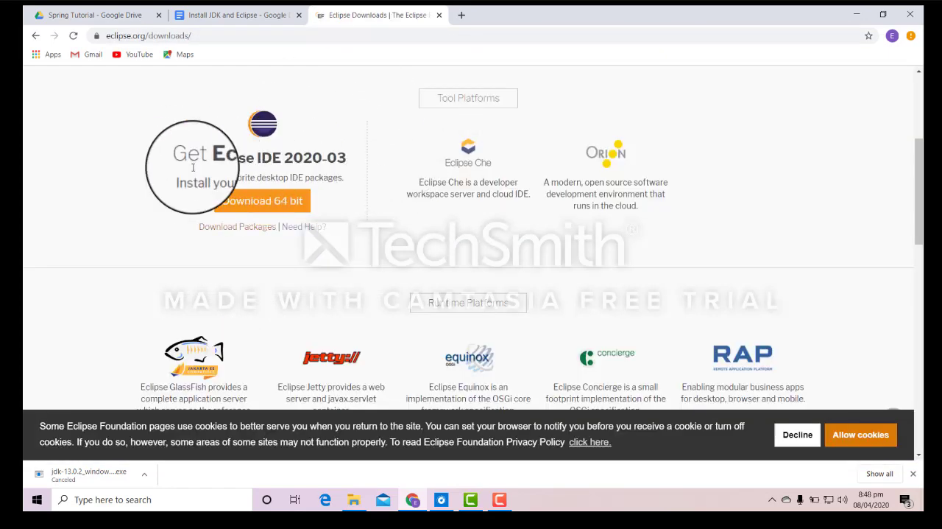
{"action": "scroll", "coordinate": [282, 205], "scroll_direction": "up", "scroll_amount": 1}
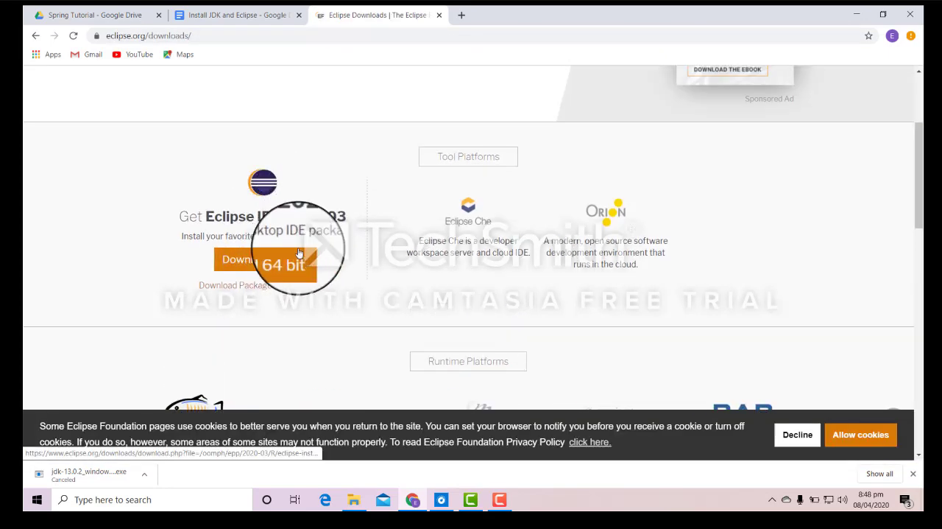
{"action": "scroll", "coordinate": [340, 209], "scroll_direction": "up", "scroll_amount": 1}
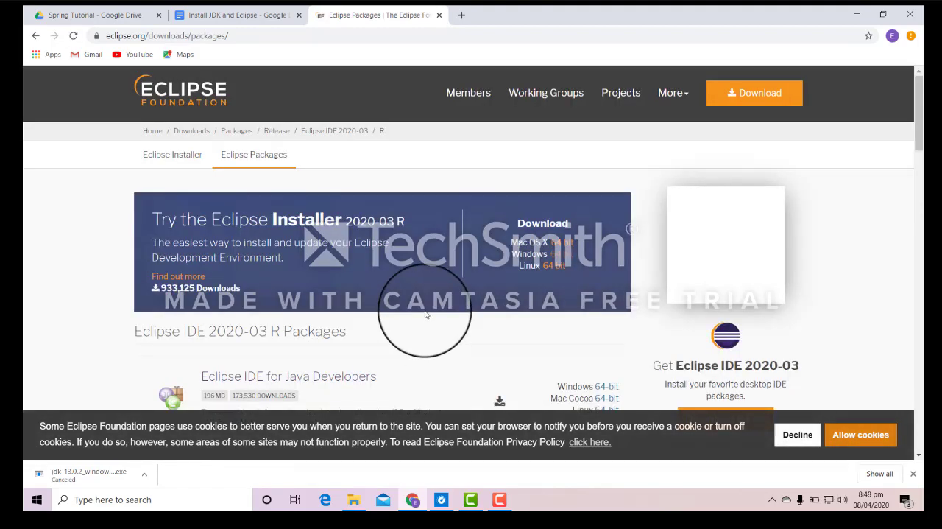
Choose the Windows 64-bit package of Eclipse IDE for Enterprise Java Developers from the 2020-03 R packages.
{"action": "scroll", "coordinate": [421, 315], "scroll_direction": "down", "scroll_amount": 2}
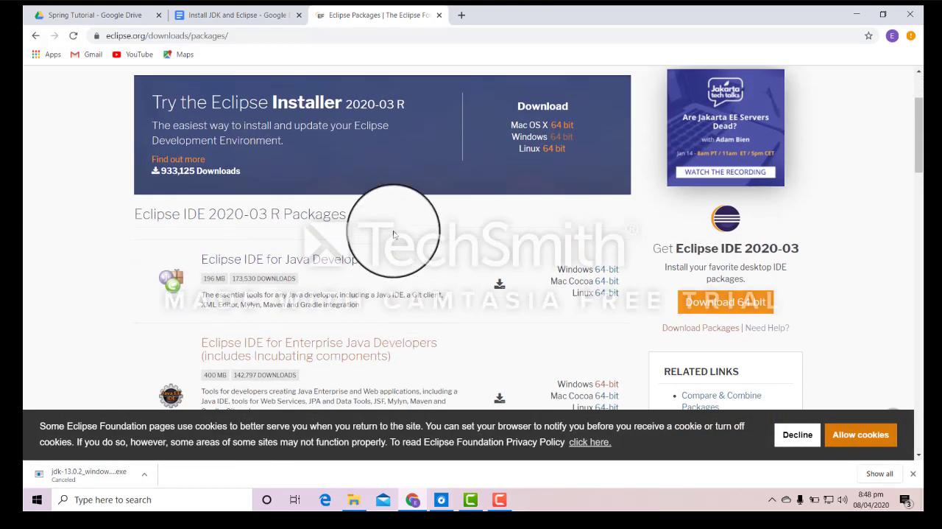
{"action": "scroll", "coordinate": [386, 243], "scroll_direction": "down", "scroll_amount": 2}
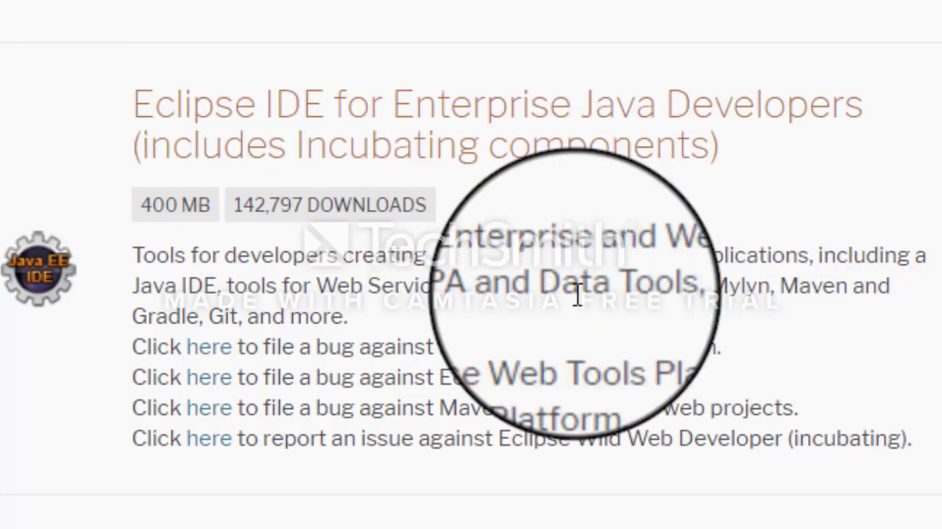
{"action": "scroll", "coordinate": [578, 294], "scroll_direction": "down", "scroll_amount": 5}
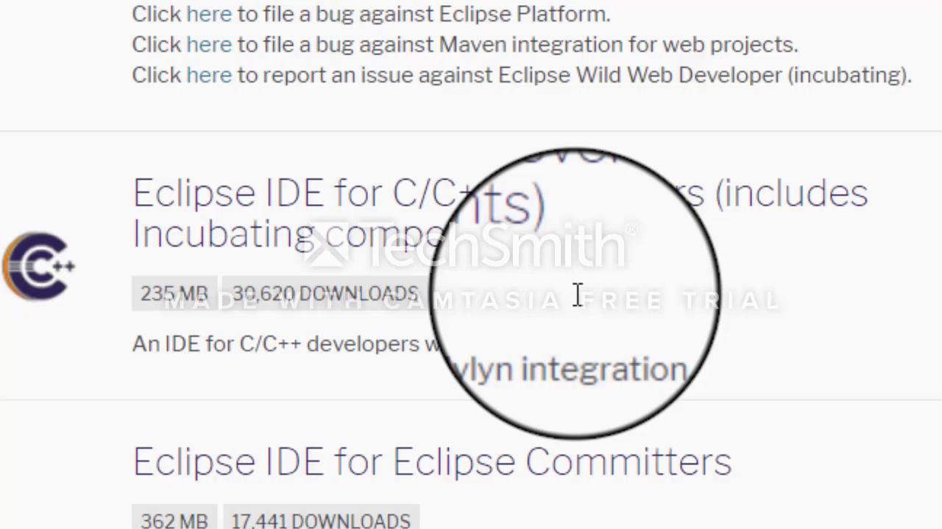
{"action": "scroll", "coordinate": [578, 295], "scroll_direction": "down", "scroll_amount": 15}
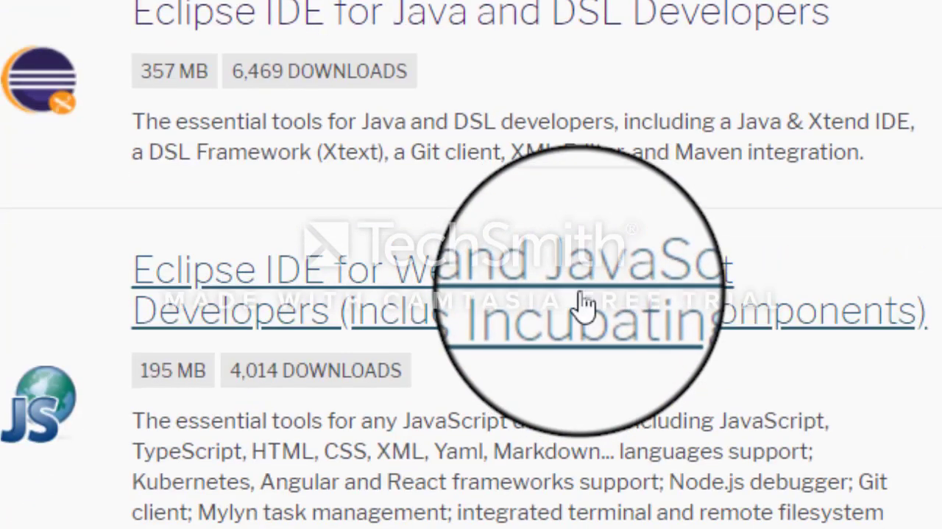
{"action": "scroll", "coordinate": [581, 294], "scroll_direction": "down", "scroll_amount": 10}
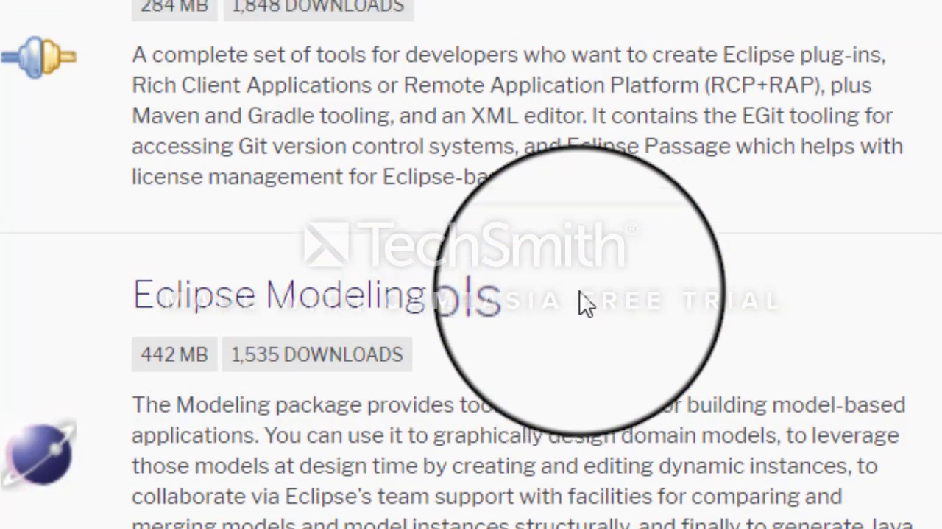
{"action": "scroll", "coordinate": [587, 302], "scroll_direction": "up", "scroll_amount": 20}
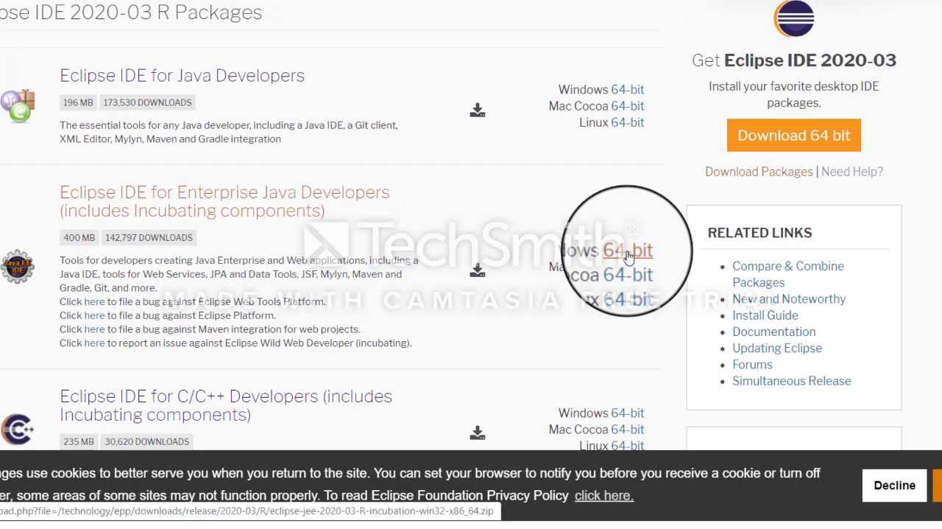
{"action": "left_click", "coordinate": [628, 252]}
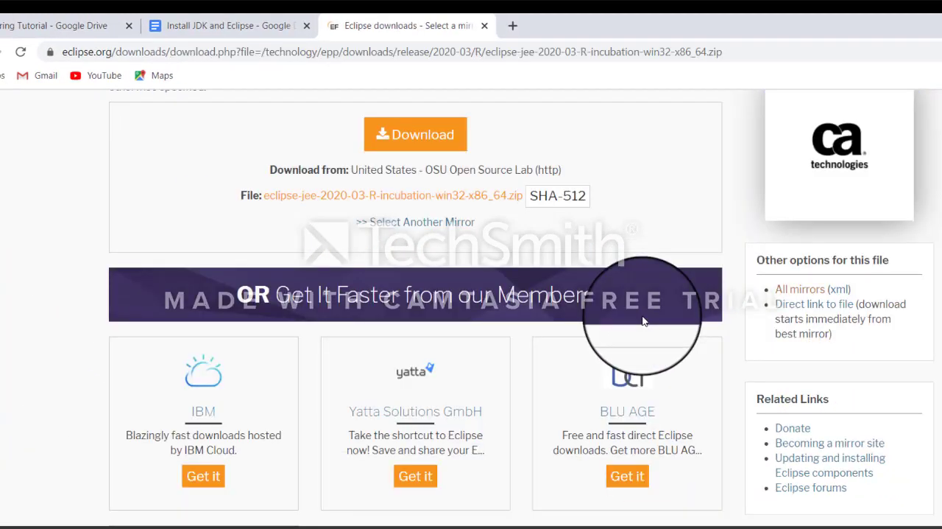
Show the alternative mirrors, but start downloading eclipse-jee-2020-03-R-incubation-win32-x86_64.zip from the preselected OSU Open Source Lab mirror.
{"action": "scroll", "coordinate": [642, 321], "scroll_direction": "up", "scroll_amount": 2}
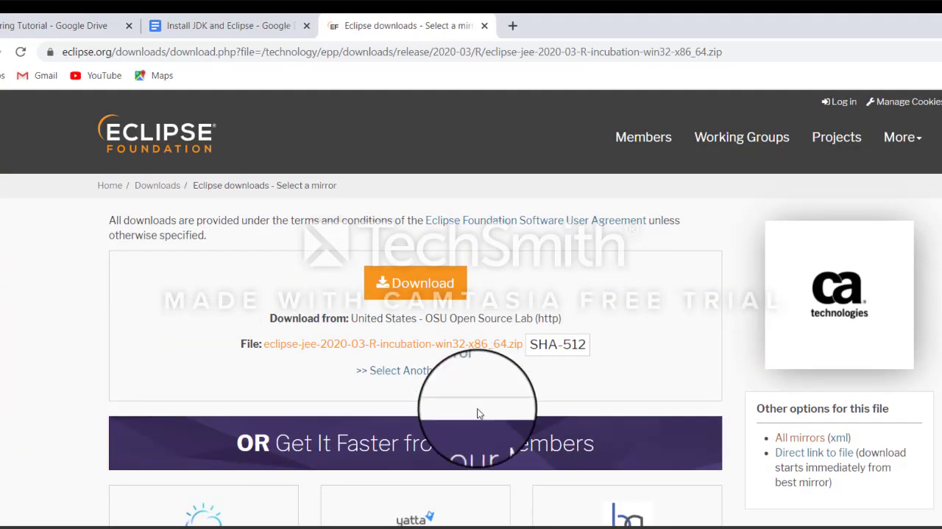
{"action": "scroll", "coordinate": [479, 411], "scroll_direction": "down", "scroll_amount": 3}
{"action": "scroll", "coordinate": [479, 411], "scroll_direction": "up", "scroll_amount": 2}
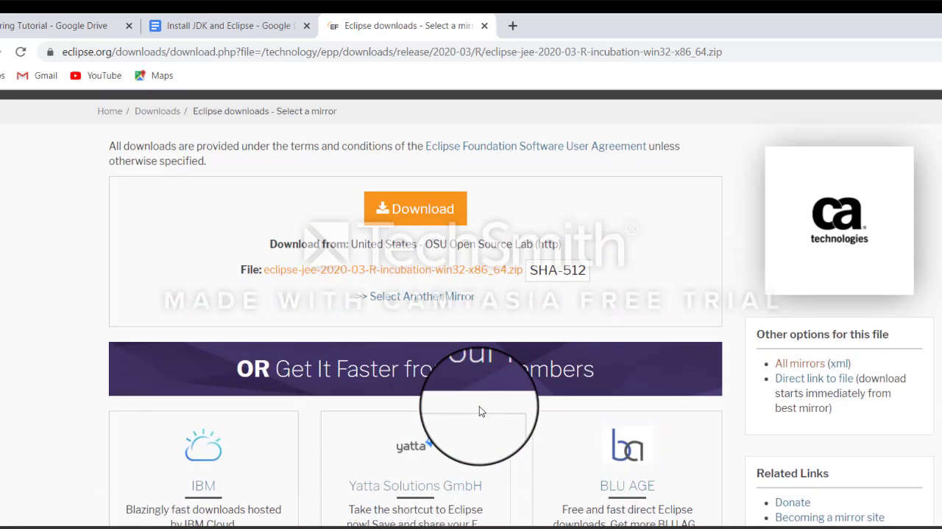
{"action": "scroll", "coordinate": [625, 239], "scroll_direction": "up", "scroll_amount": 1}
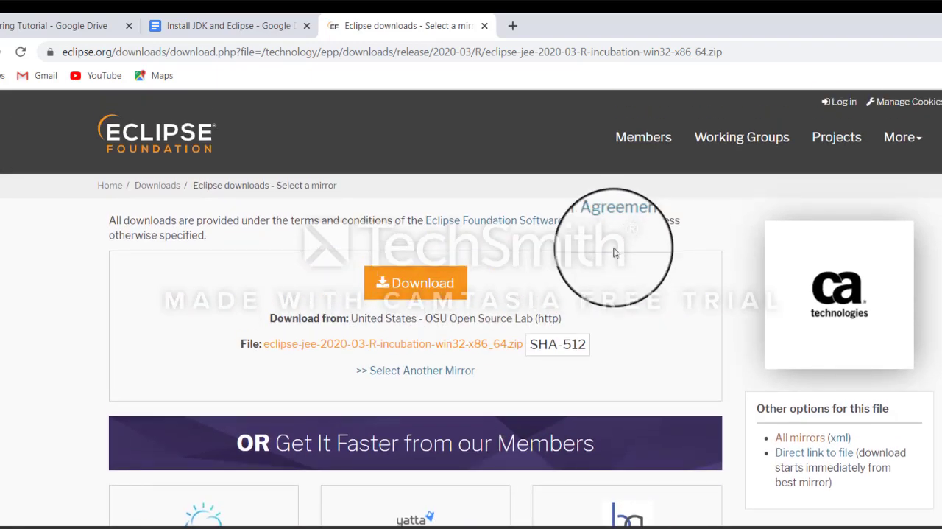
{"action": "left_click", "coordinate": [420, 370]}
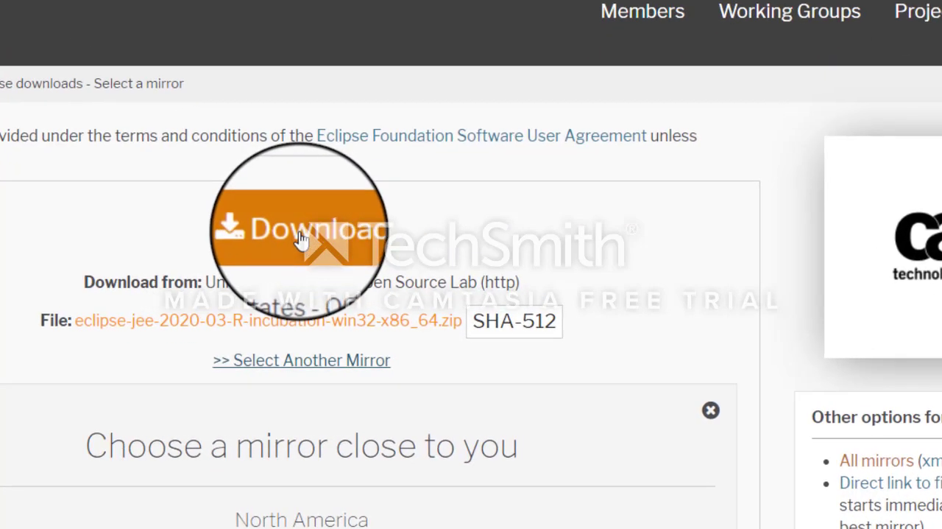
{"action": "left_click", "coordinate": [416, 288]}
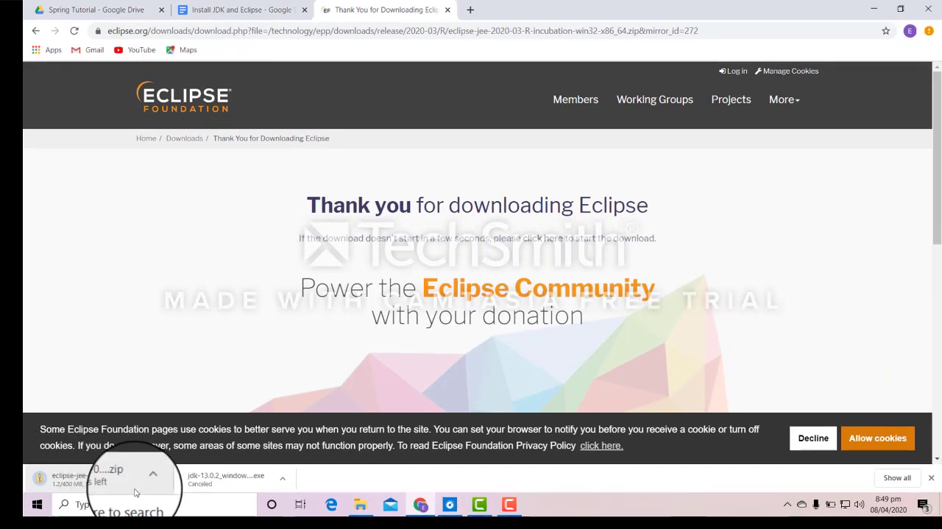
Cancel the running download of the Eclipse zip package.
{"action": "left_click", "coordinate": [146, 480]}
{"action": "left_click", "coordinate": [169, 452]}
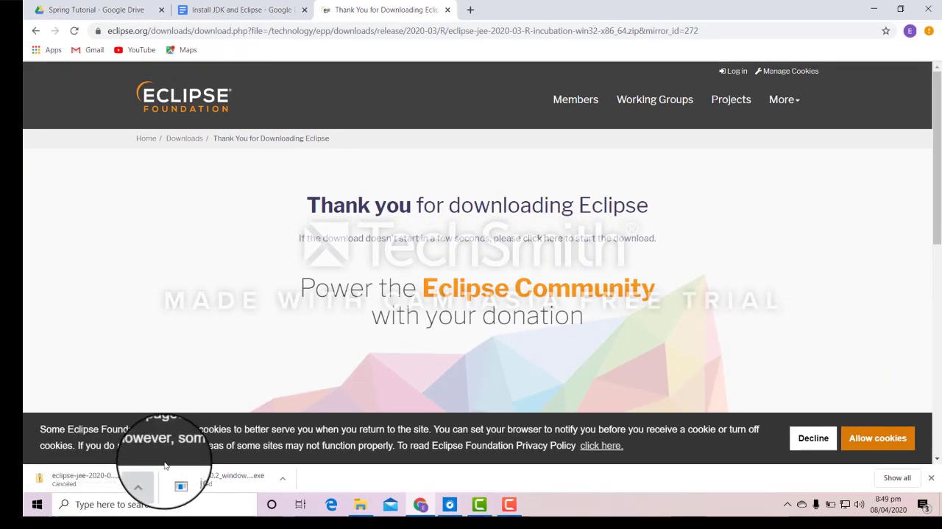
Show the Downloads folder and open the eclipse-jee-2020-03-R-incubation-win32-x86_64 zip archive.
{"action": "left_click", "coordinate": [95, 480]}
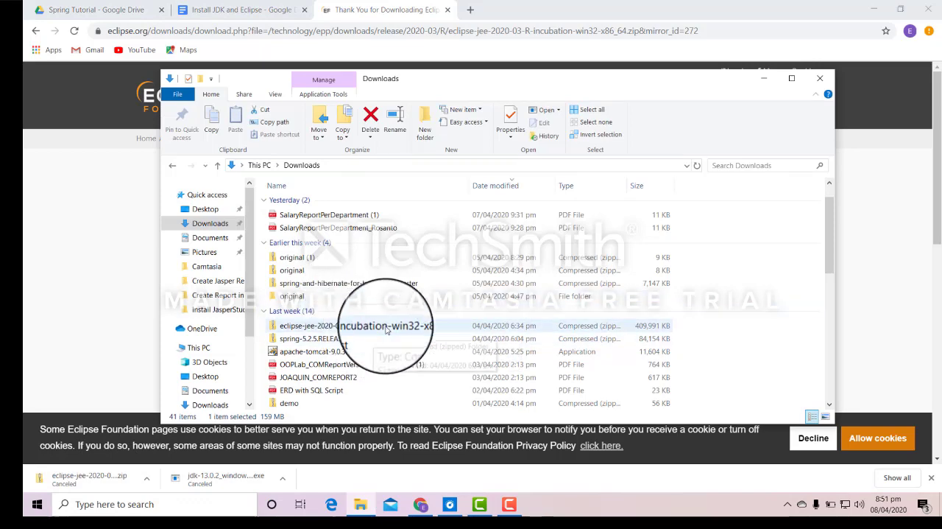
{"action": "left_click", "coordinate": [379, 321]}
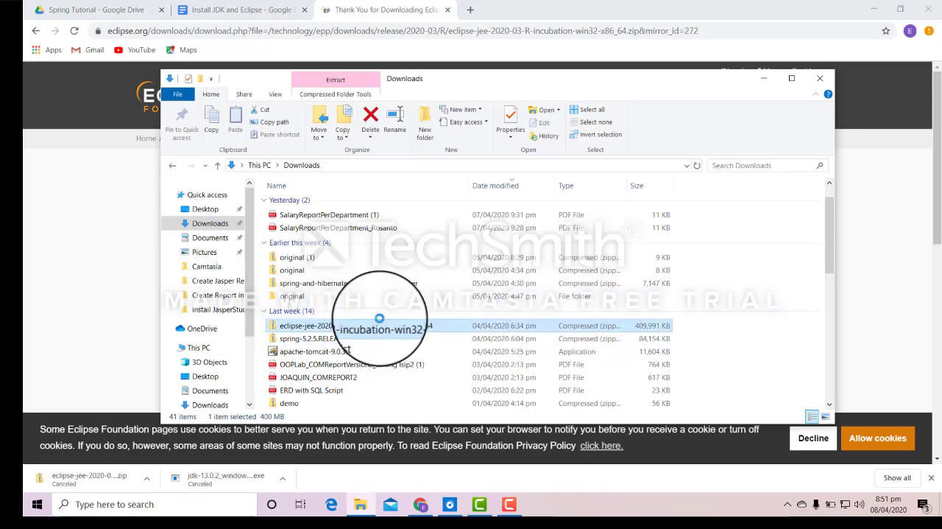
{"action": "double_click", "coordinate": [379, 319]}
Extract the whole Eclipse archive to C: instead of the suggested Downloads subfolder.
{"action": "left_click", "coordinate": [508, 131]}
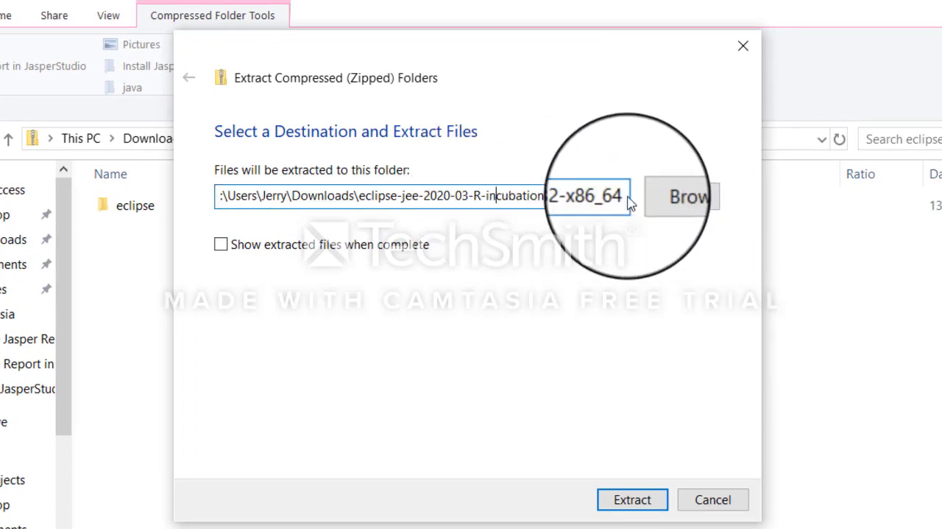
{"action": "left_click_drag", "start_coordinate": [630, 200], "coordinate": [177, 196]}
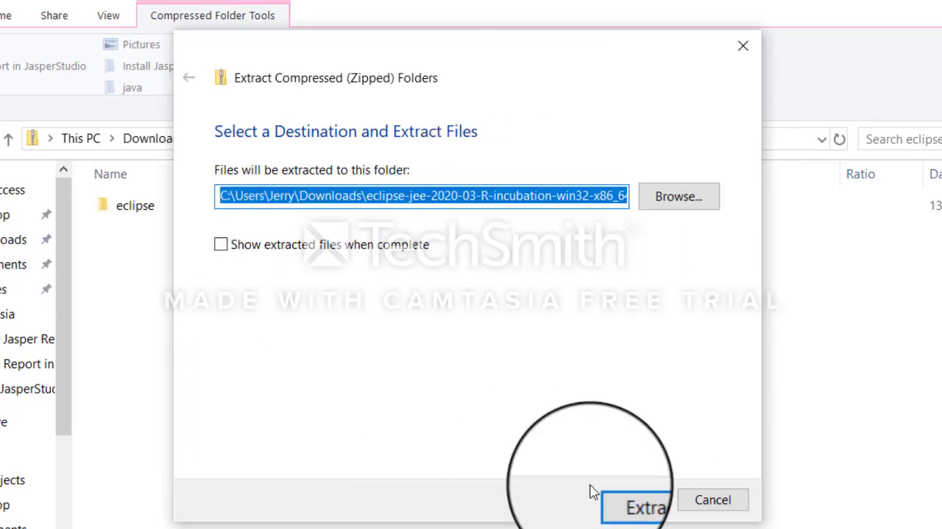
{"action": "type", "text": "c"}
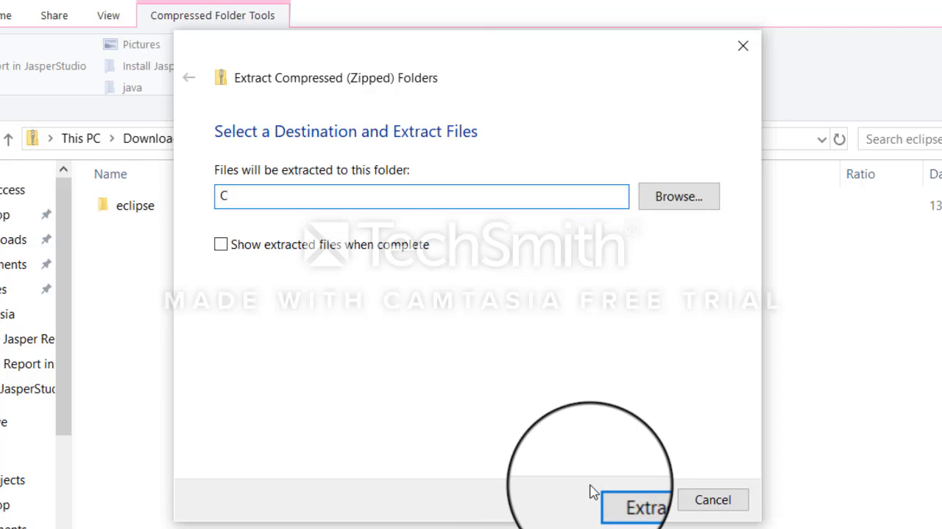
{"action": "left_click", "coordinate": [647, 506]}
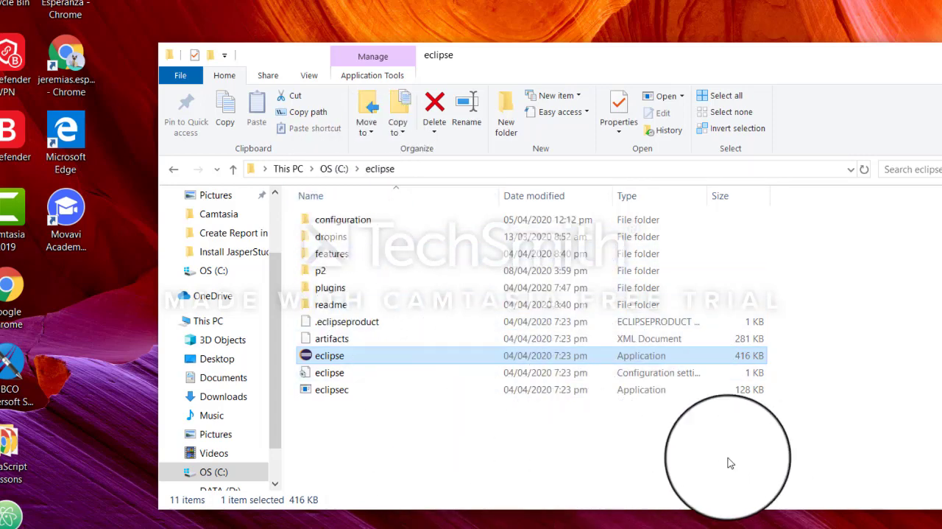
Try to launch the eclipse application from C:\eclipse and dismiss the message.
{"action": "double_click", "coordinate": [366, 355]}
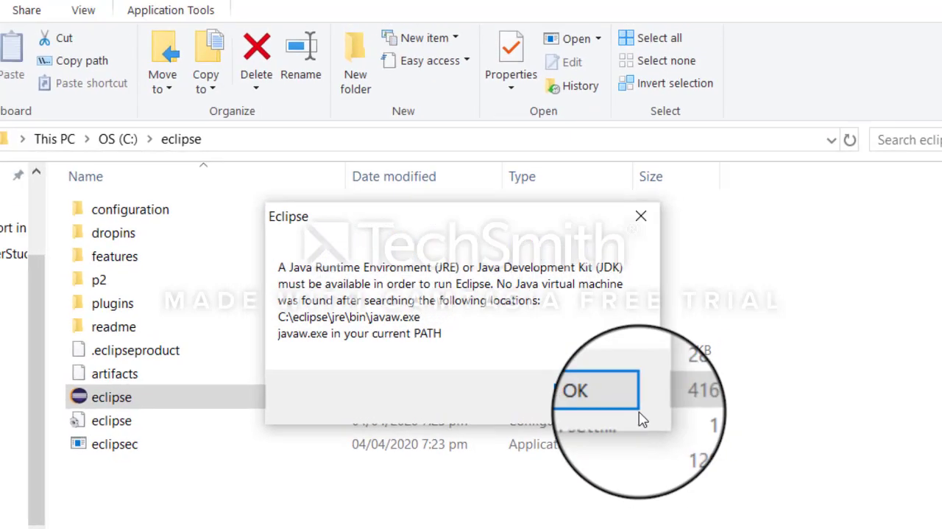
{"action": "left_click", "coordinate": [588, 400]}
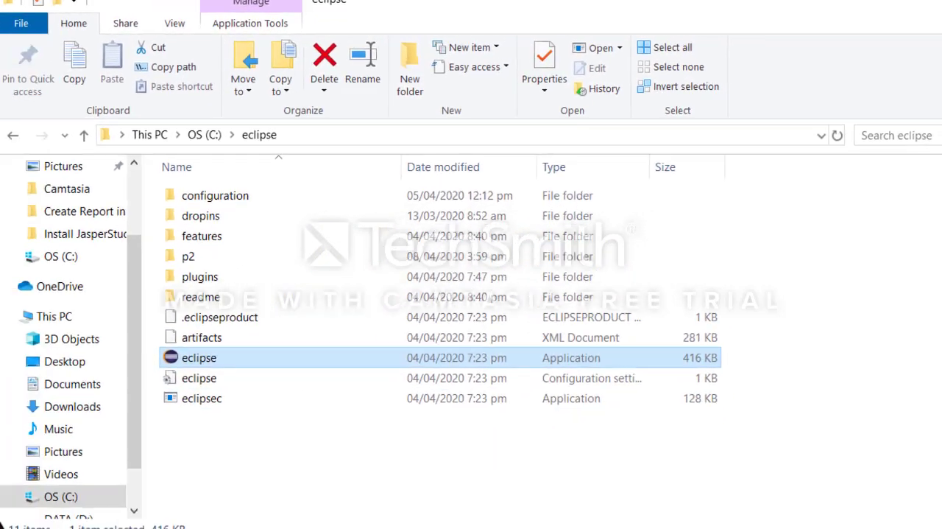
Find the system environment variables settings through Windows search and open the system variable Path for editing.
{"action": "left_click", "coordinate": [202, 492]}
{"action": "type", "text": "edit system"}
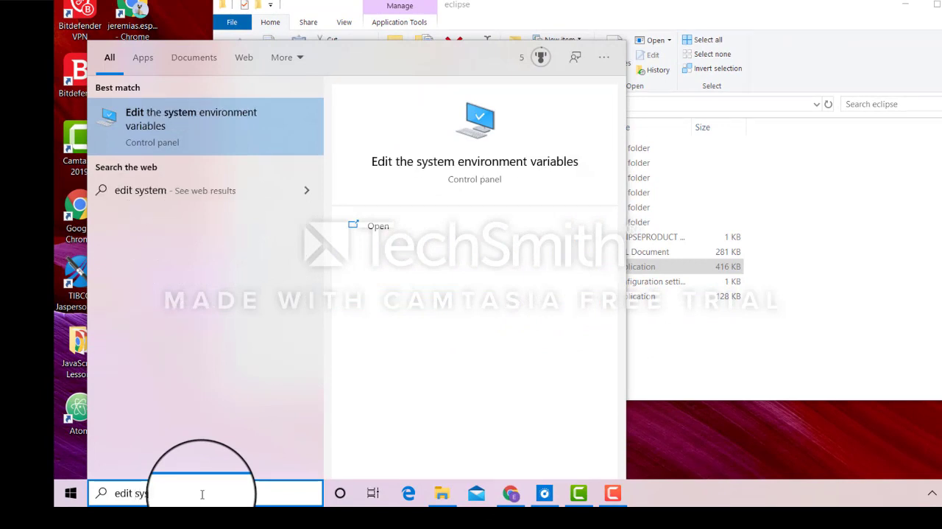
{"action": "left_click", "coordinate": [147, 114]}
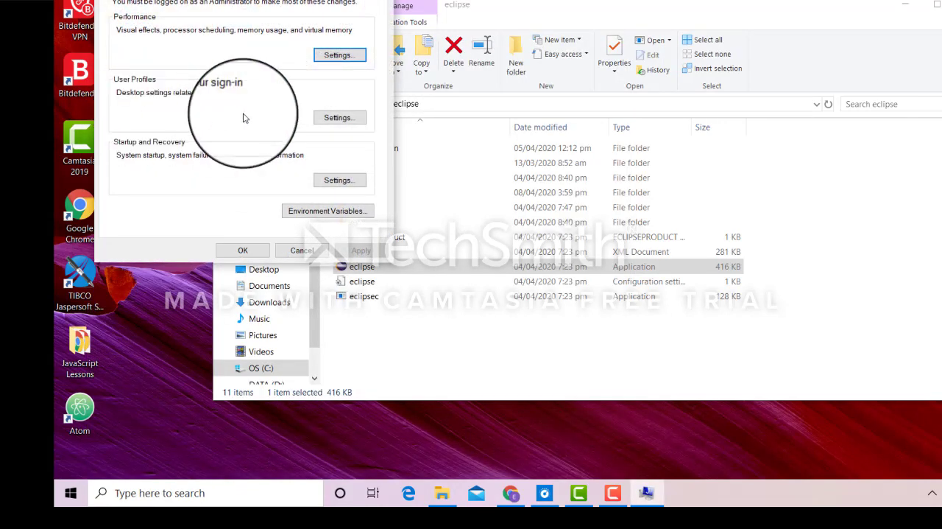
{"action": "left_click", "coordinate": [315, 212]}
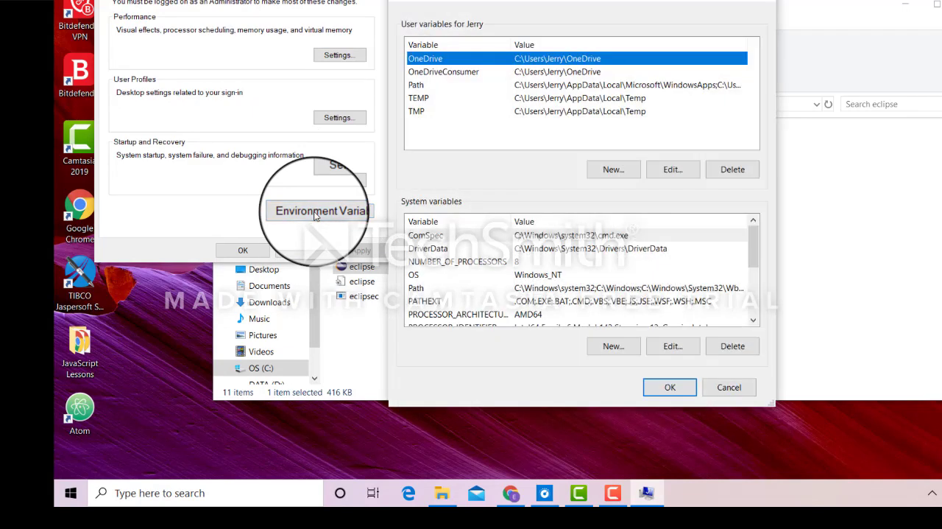
{"action": "left_click", "coordinate": [418, 288]}
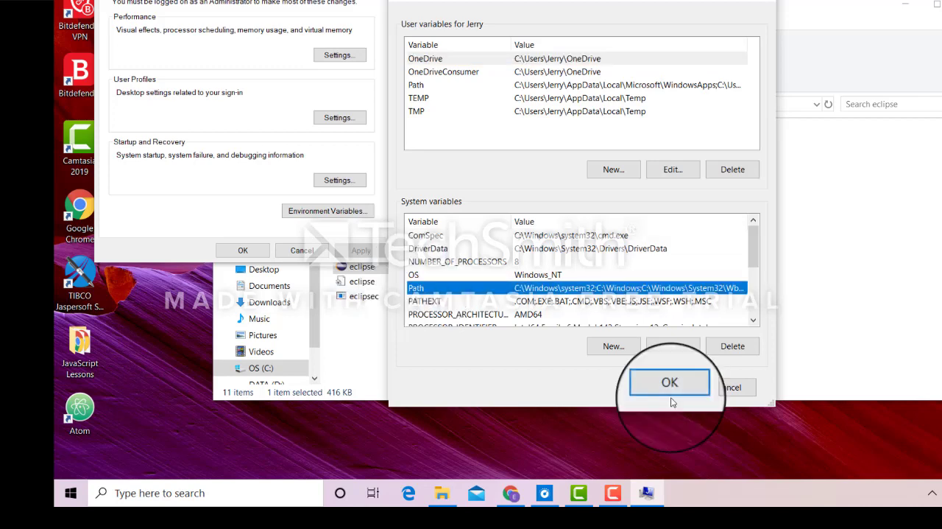
{"action": "left_click", "coordinate": [673, 346]}
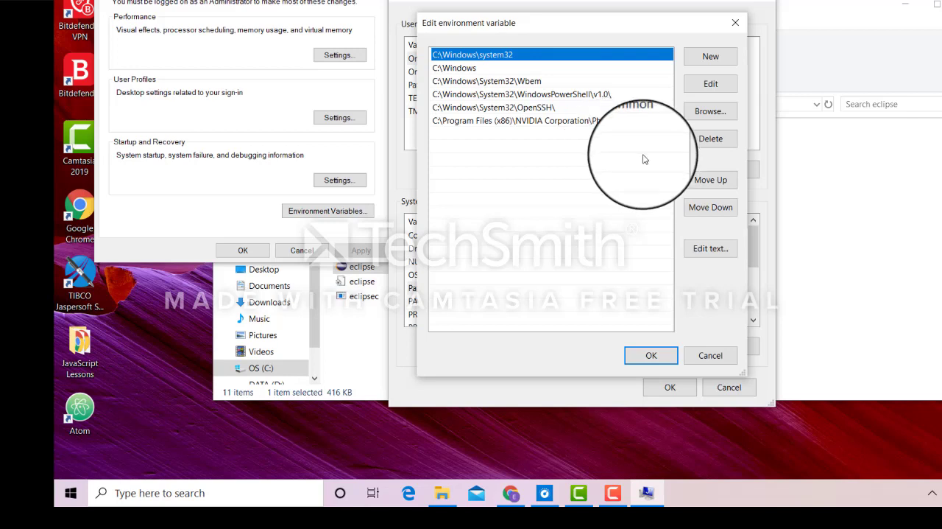
Switch to File Explorer and open the folder C:\Program Files\Java\jdk-13.0.2\bin.
{"action": "left_click", "coordinate": [450, 499]}
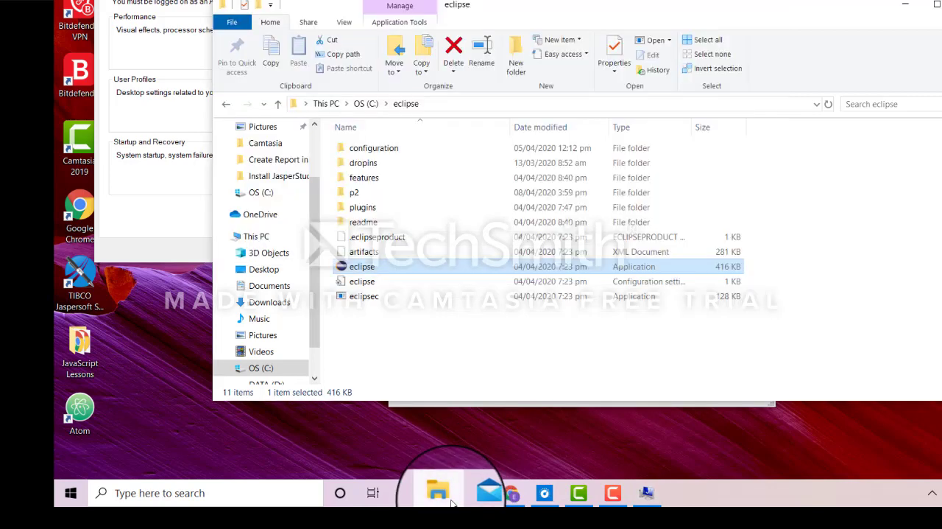
{"action": "left_click", "coordinate": [368, 105]}
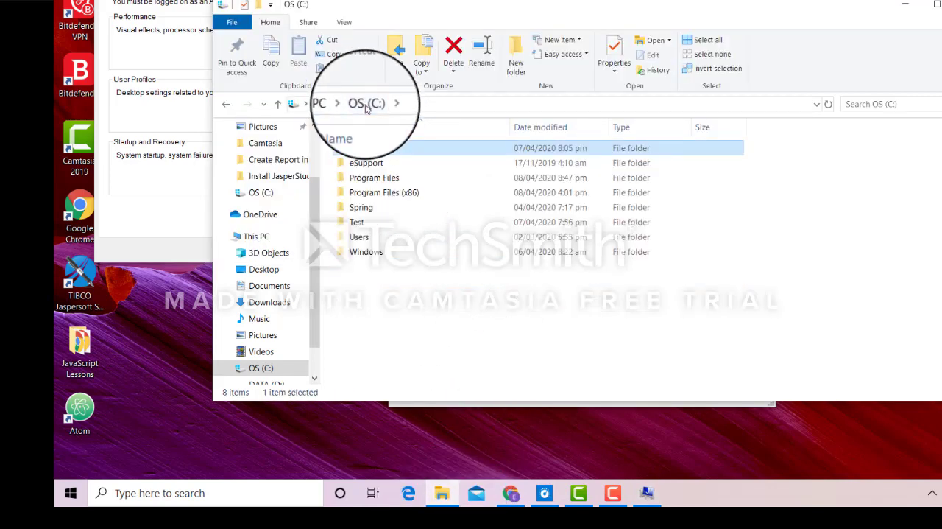
{"action": "double_click", "coordinate": [374, 178]}
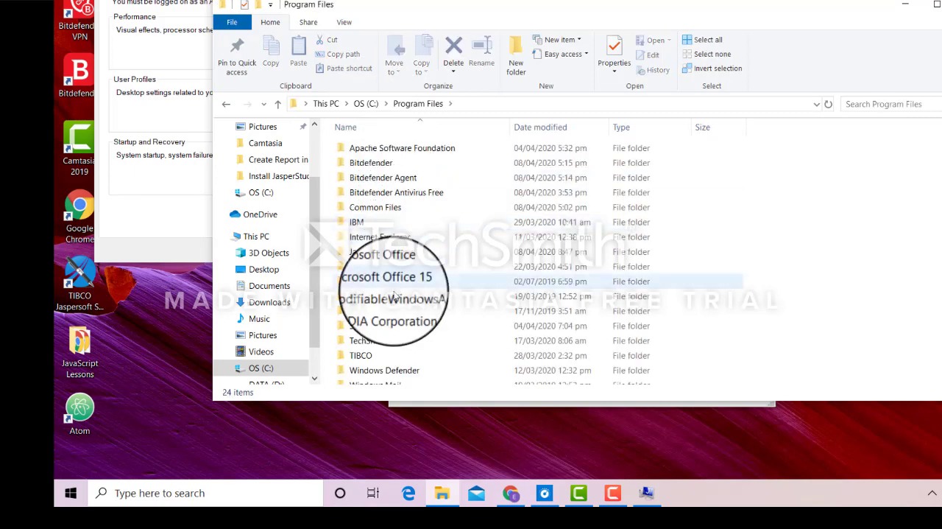
{"action": "double_click", "coordinate": [366, 252]}
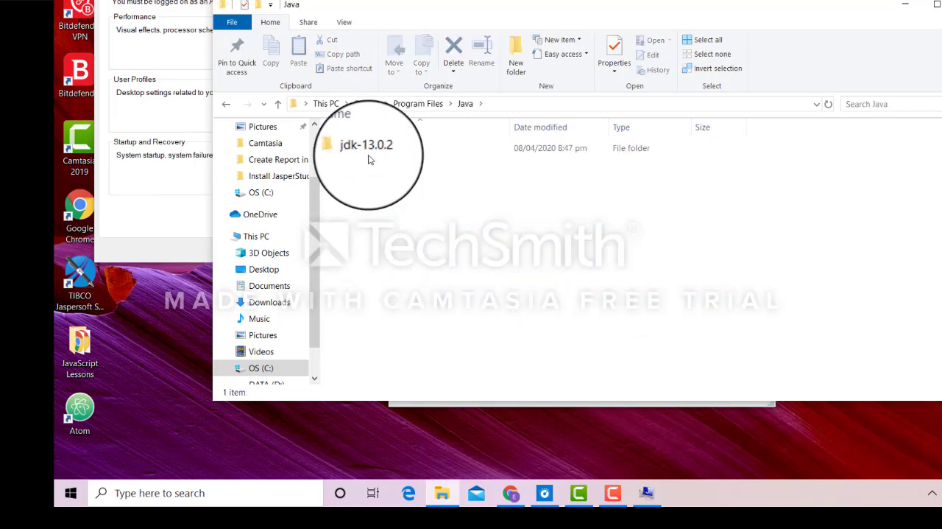
{"action": "left_click", "coordinate": [375, 150]}
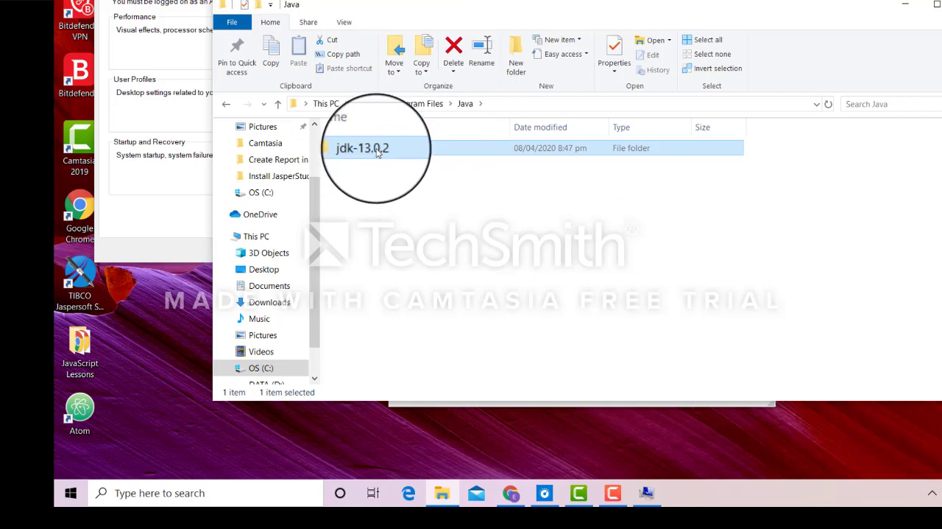
{"action": "double_click", "coordinate": [377, 149]}
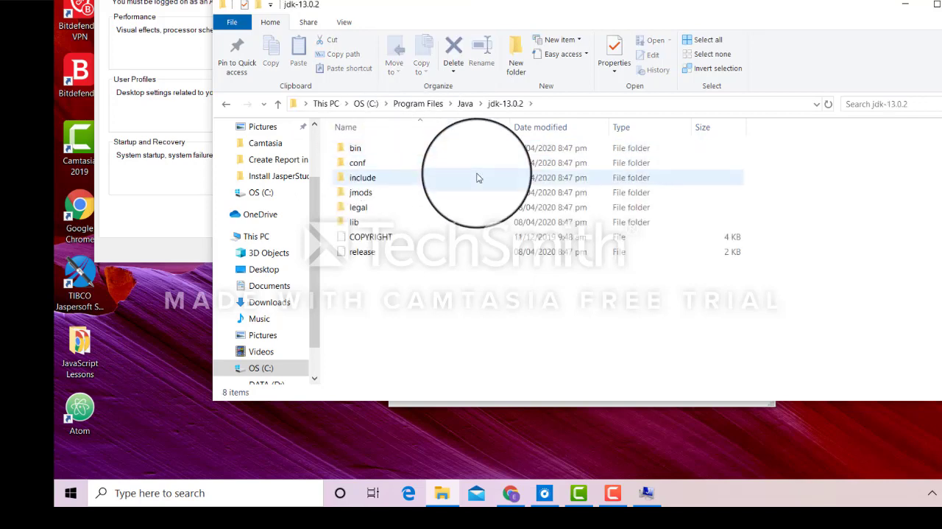
{"action": "double_click", "coordinate": [419, 151]}
Locate the javaw application in the JDK's bin folder and copy the folder's path.
{"action": "scroll", "coordinate": [486, 232], "scroll_direction": "down", "scroll_amount": 5}
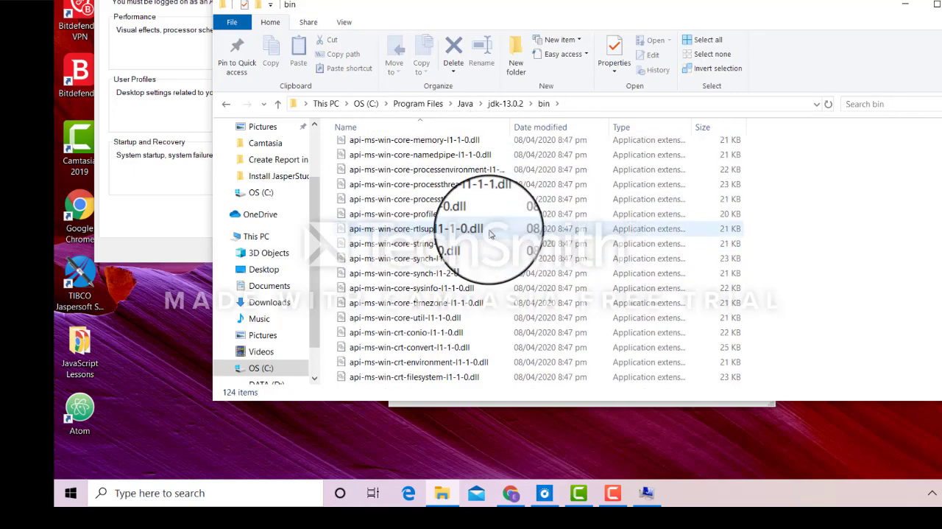
{"action": "scroll", "coordinate": [491, 242], "scroll_direction": "down", "scroll_amount": 15}
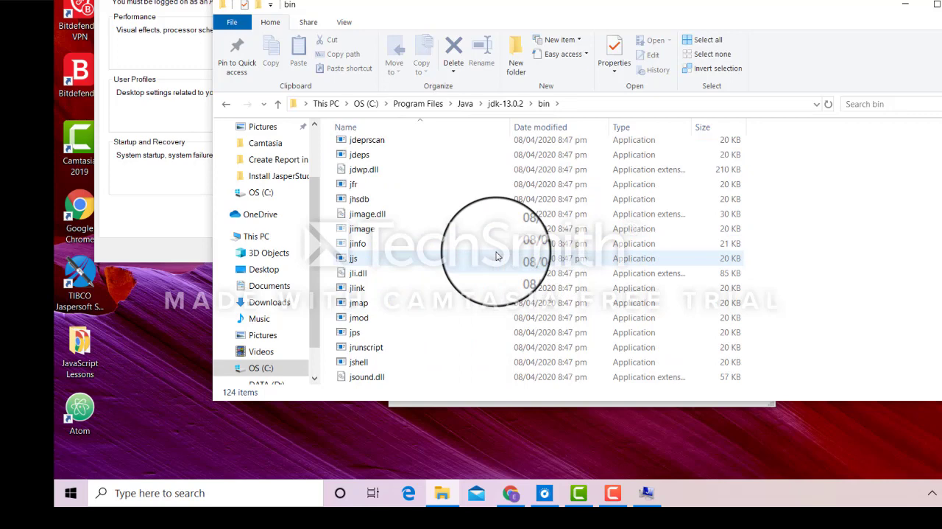
{"action": "scroll", "coordinate": [496, 255], "scroll_direction": "up", "scroll_amount": 4}
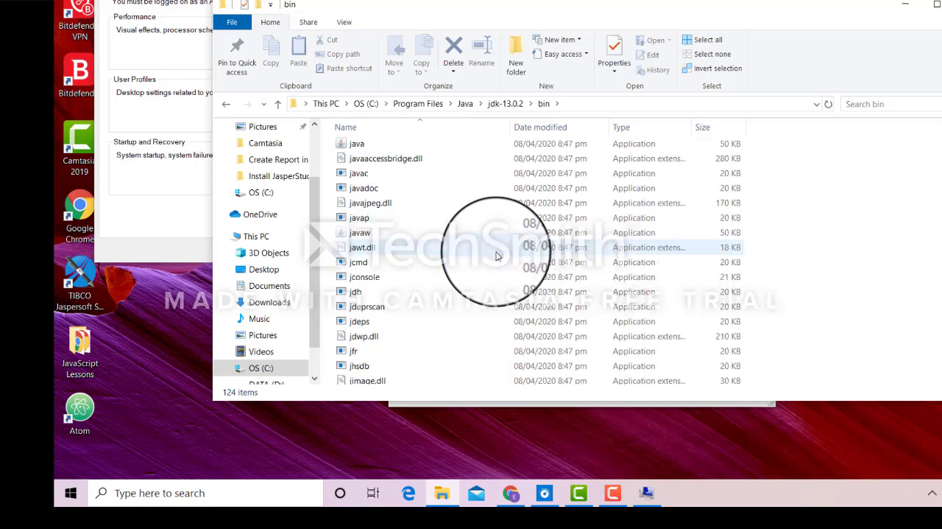
{"action": "left_click", "coordinate": [350, 233]}
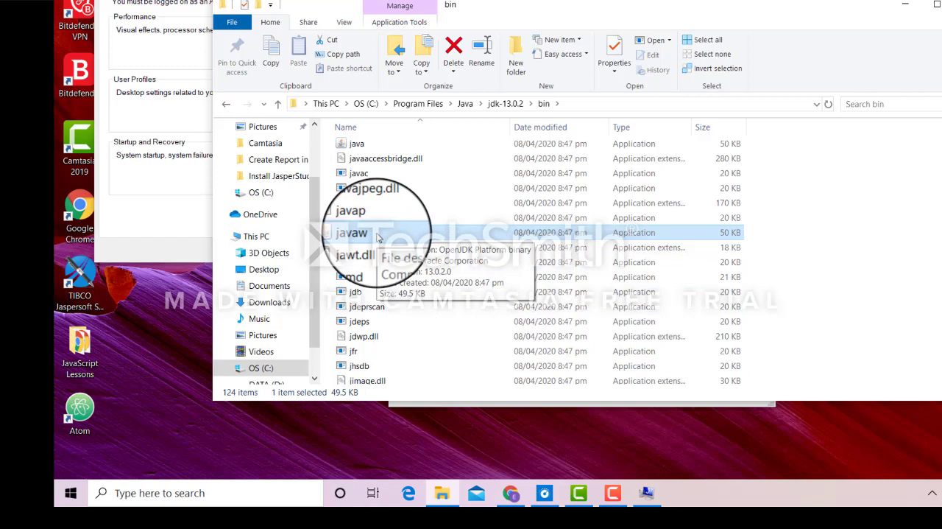
{"action": "left_click", "coordinate": [587, 109]}
{"action": "key", "text": "ctrl+c"}
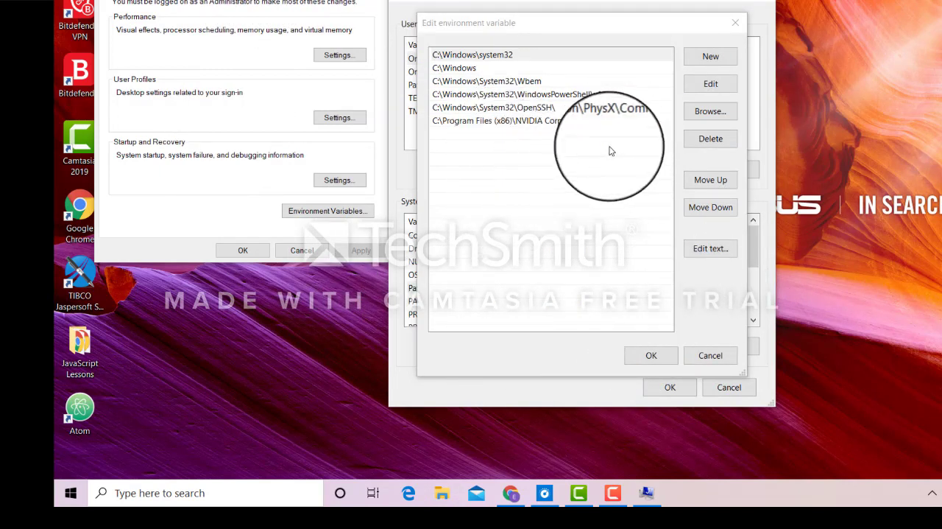
Add C:\Program Files\Java\jdk-13.0.2\bin as a new entry to the system Path variable and confirm all open dialogs.
{"action": "left_click", "coordinate": [712, 59]}
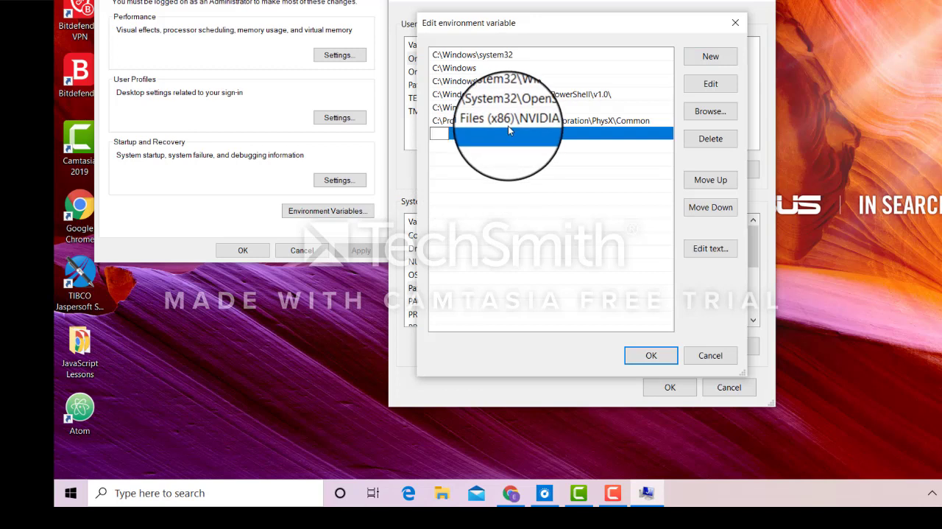
{"action": "key", "text": "ctrl+v"}
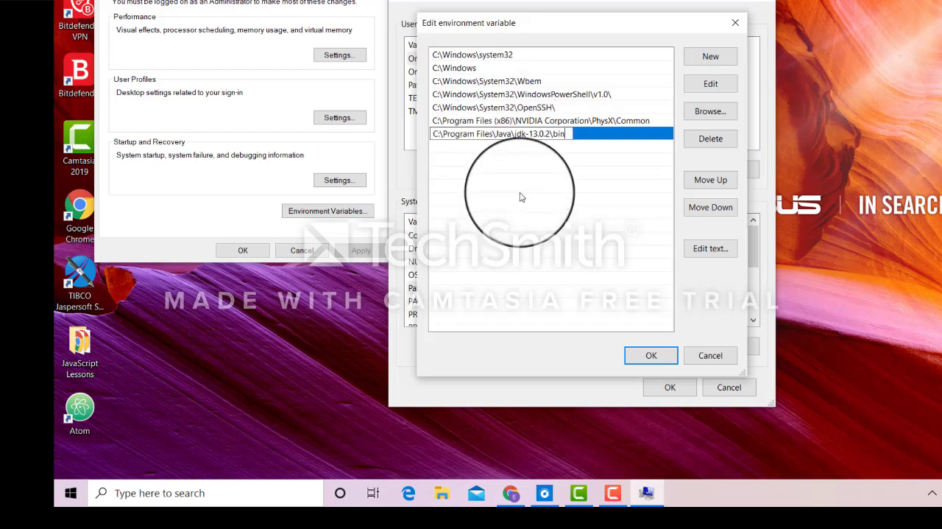
{"action": "left_click", "coordinate": [651, 356]}
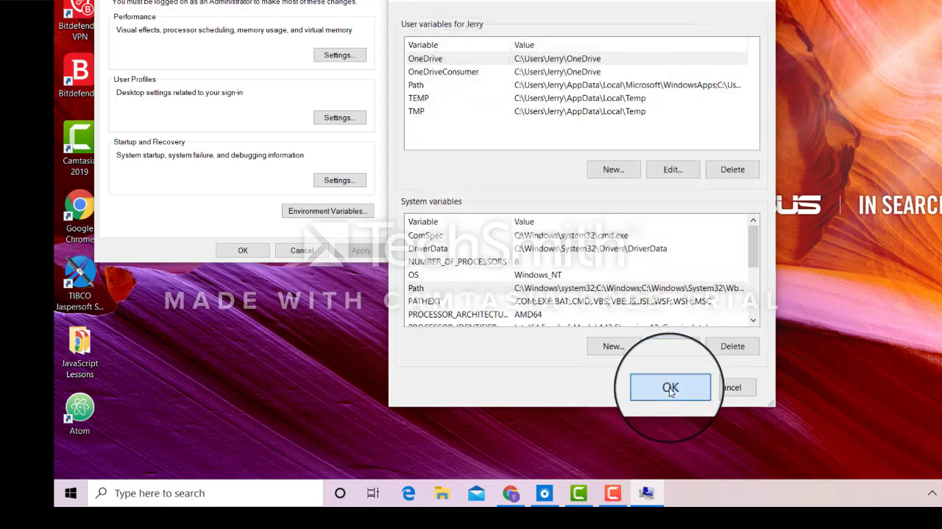
{"action": "left_click", "coordinate": [670, 388]}
{"action": "left_click", "coordinate": [368, 0]}
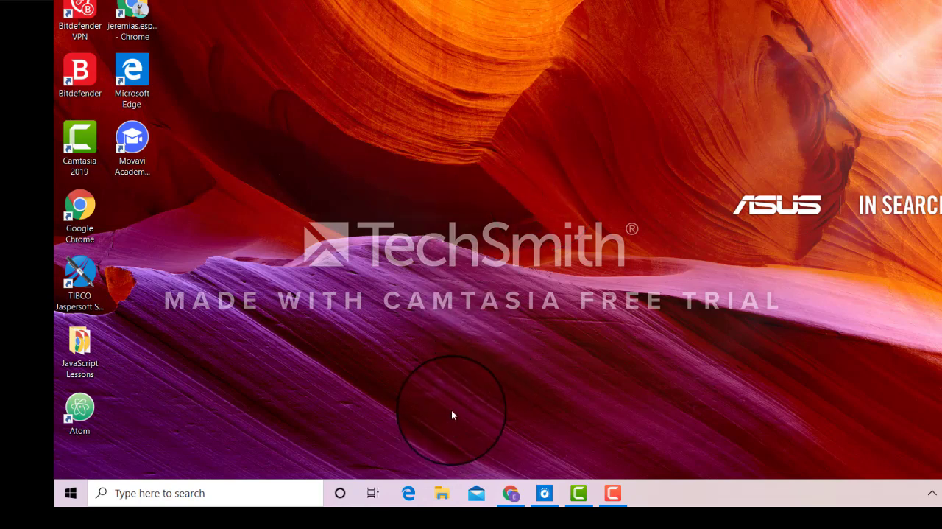
Open the C:\eclipse folder in File Explorer and launch the eclipse application.
{"action": "left_click", "coordinate": [443, 503]}
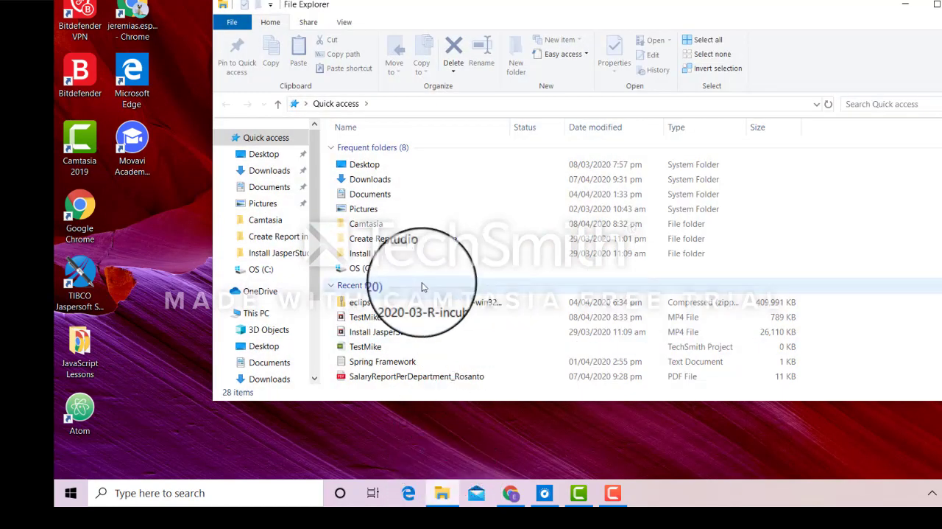
{"action": "left_click", "coordinate": [261, 270]}
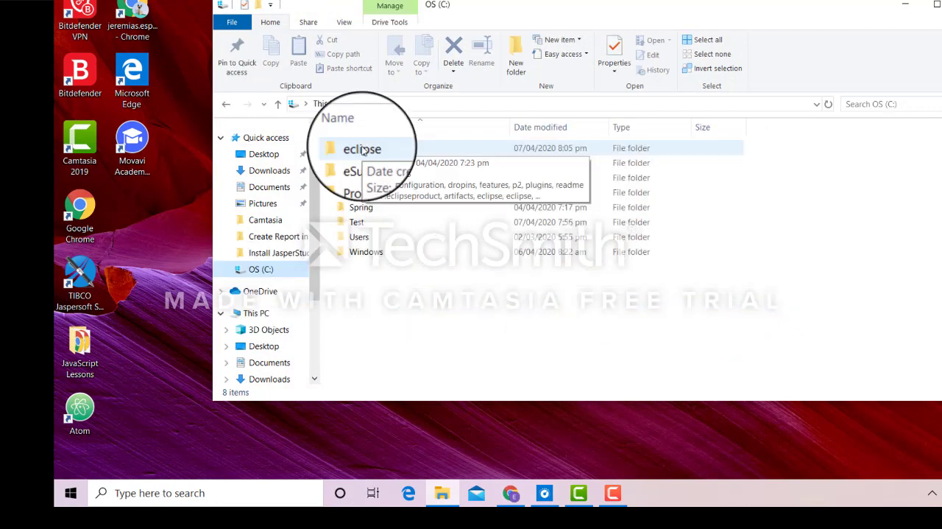
{"action": "double_click", "coordinate": [362, 150]}
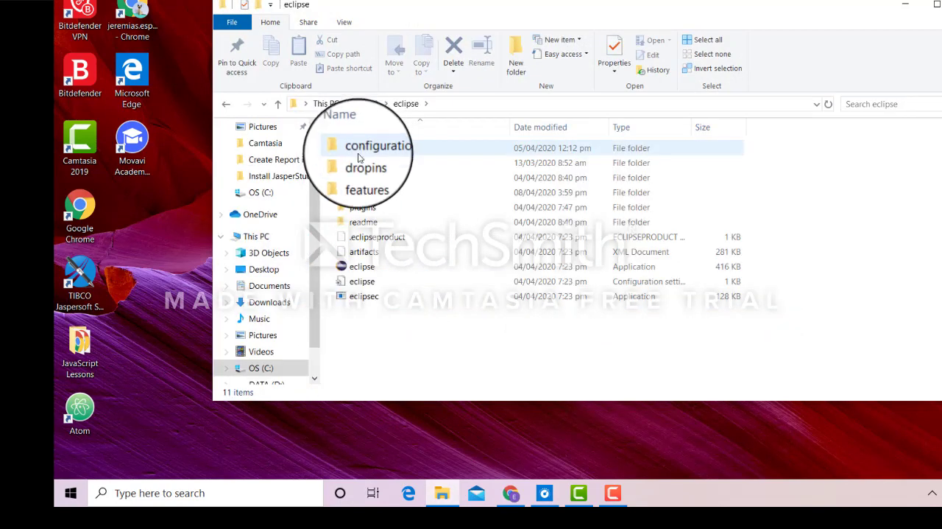
{"action": "left_click", "coordinate": [380, 272]}
{"action": "double_click", "coordinate": [380, 273]}
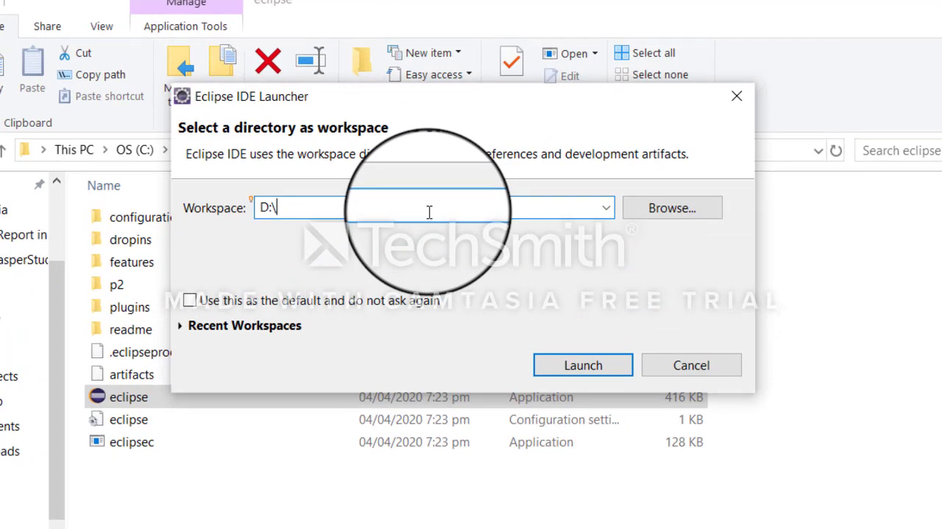
Set the workspace to D:\SpringFramework, launch Eclipse with it and maximize its window.
{"action": "type", "text": "SpringFramework"}
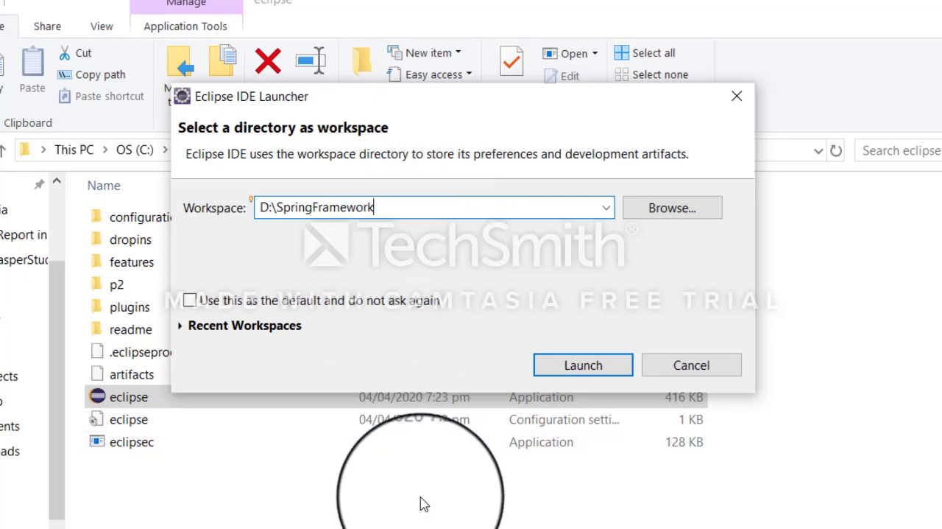
{"action": "left_click", "coordinate": [583, 365]}
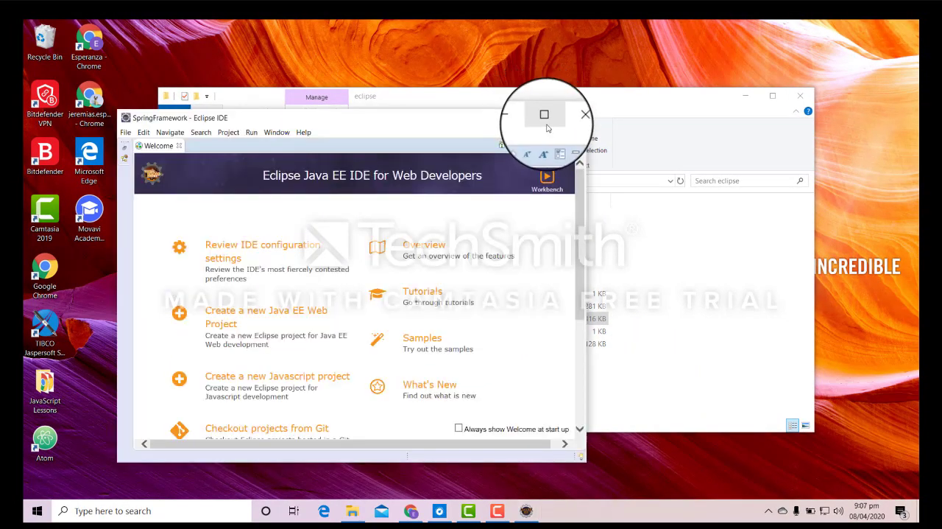
{"action": "left_click", "coordinate": [546, 124]}
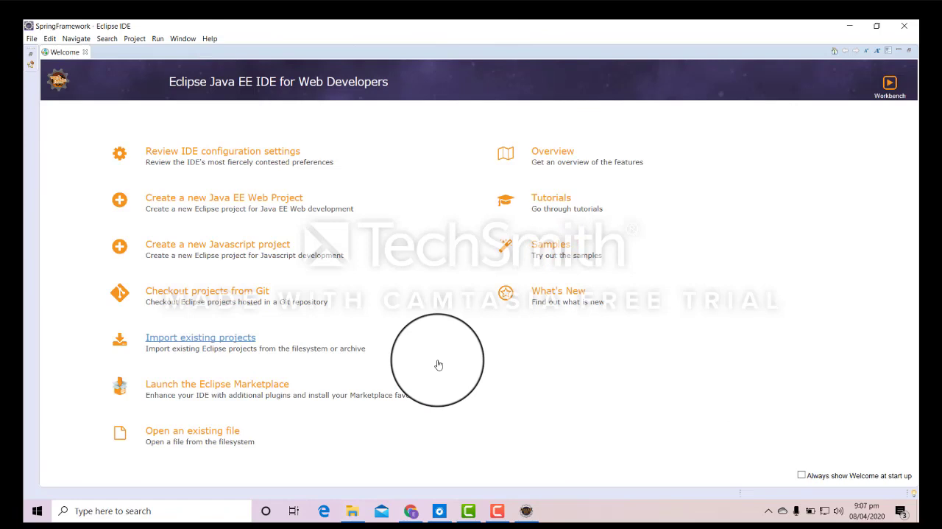
Close the Welcome page to reveal the workbench, and exit Eclipse.
{"action": "left_click", "coordinate": [85, 56]}
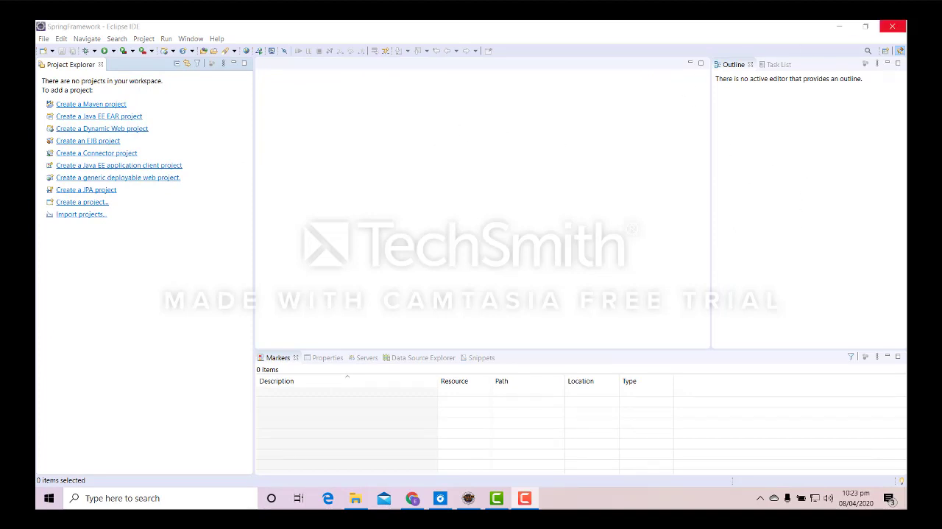
{"action": "left_click", "coordinate": [894, 28]}
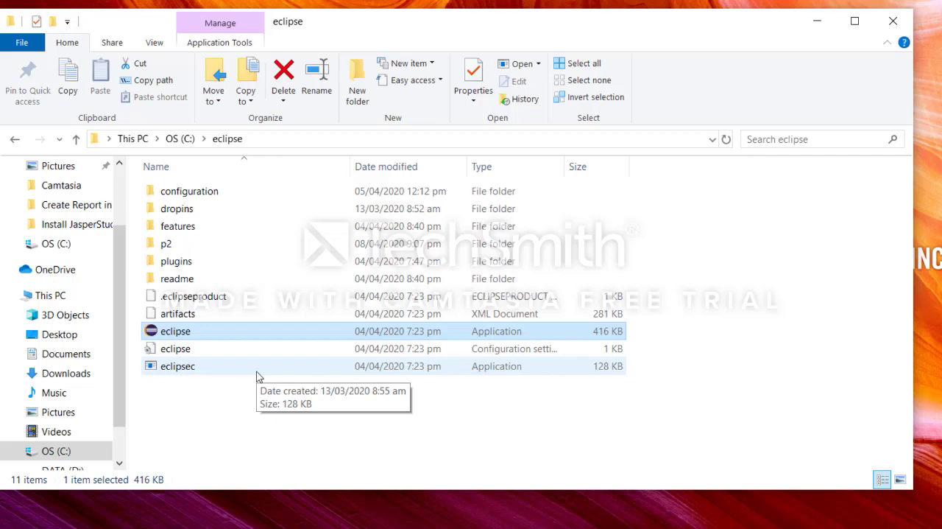
Create a desktop shortcut for the eclipse application in the C:\eclipse folder and close the File Explorer window.
{"action": "left_click", "coordinate": [207, 333]}
{"action": "left_click", "coordinate": [297, 352]}
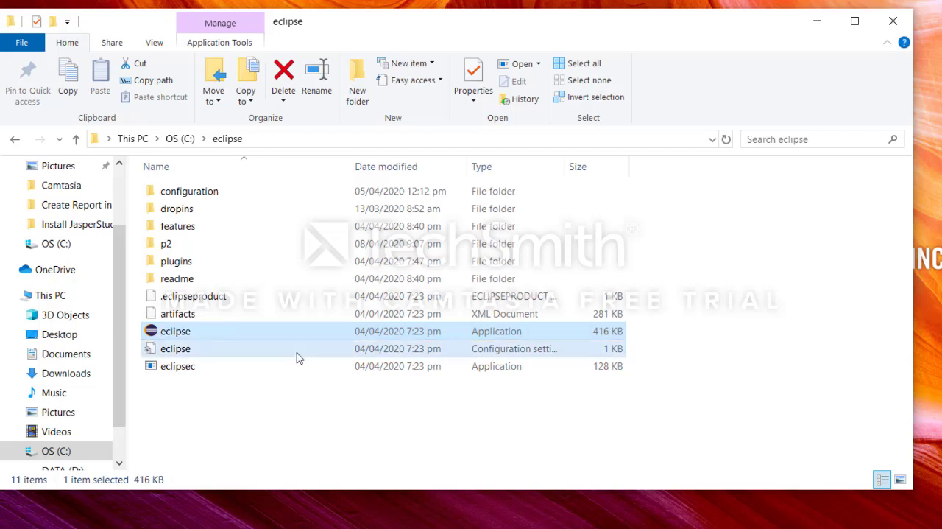
{"action": "left_click", "coordinate": [194, 331]}
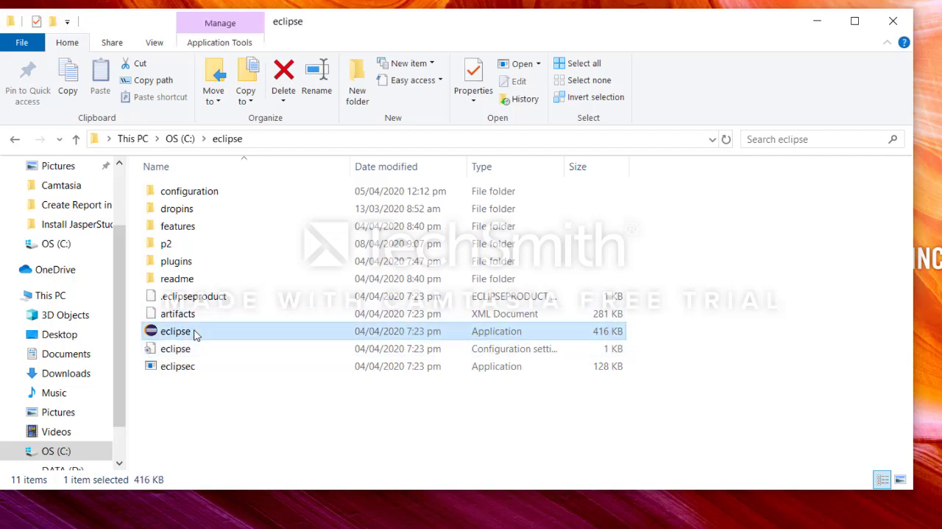
{"action": "right_click", "coordinate": [196, 335]}
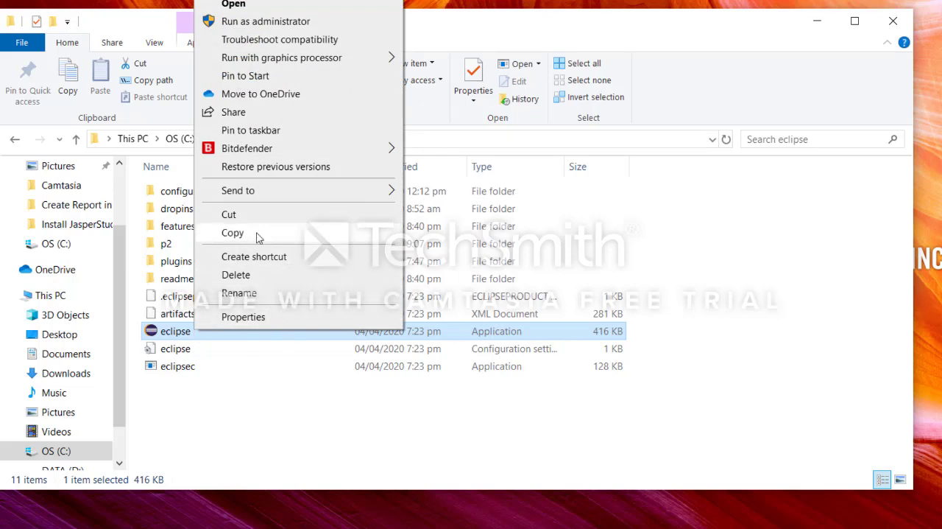
{"action": "mouse_move", "coordinate": [272, 195]}
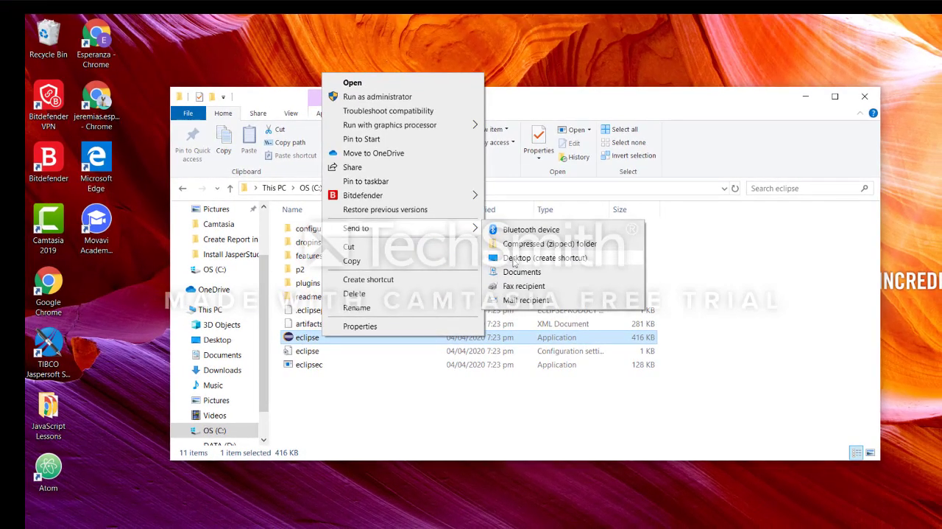
{"action": "left_click", "coordinate": [514, 259]}
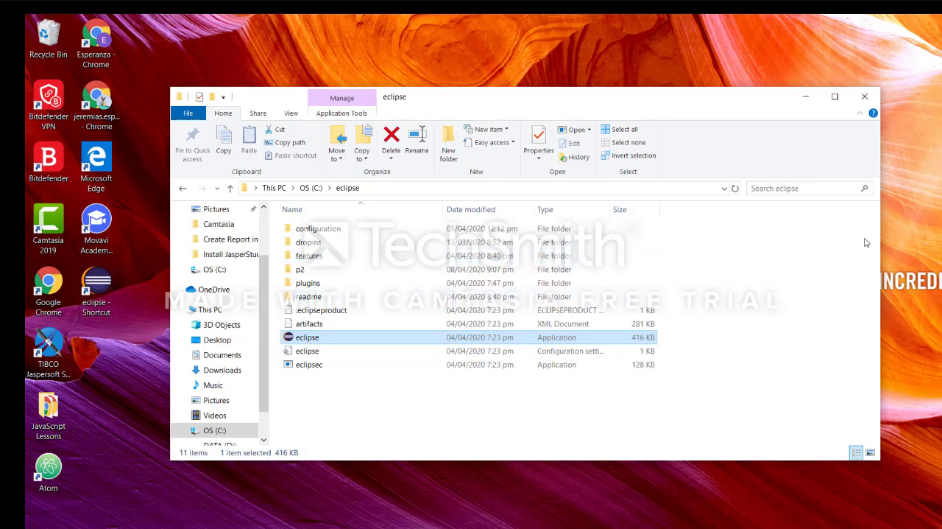
{"action": "left_click", "coordinate": [866, 98]}
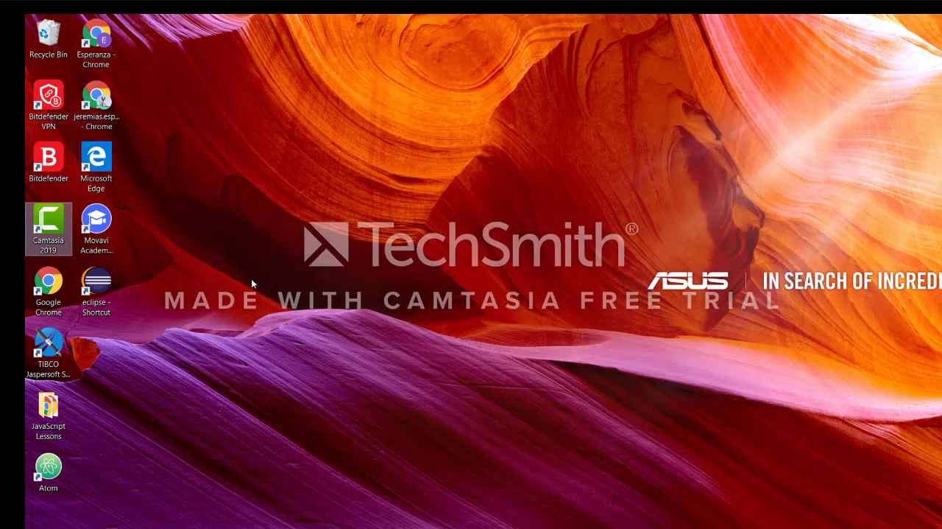